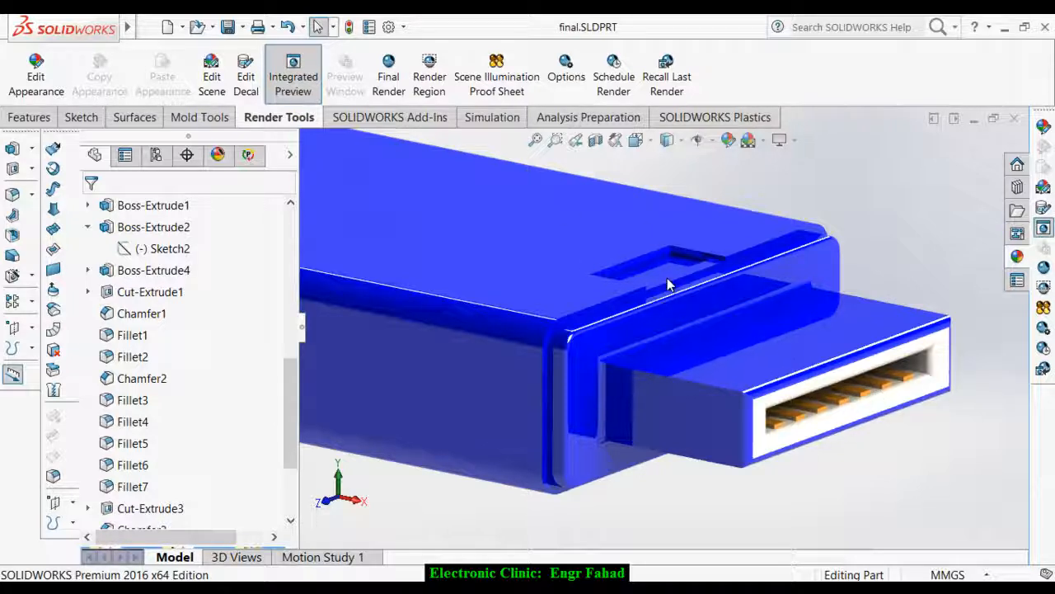
# - Turn off the integrated render preview and collapse the History folder of the part's feature list
pyautogui.click(294, 75)
pyautogui.scroll(5, 602, 276)
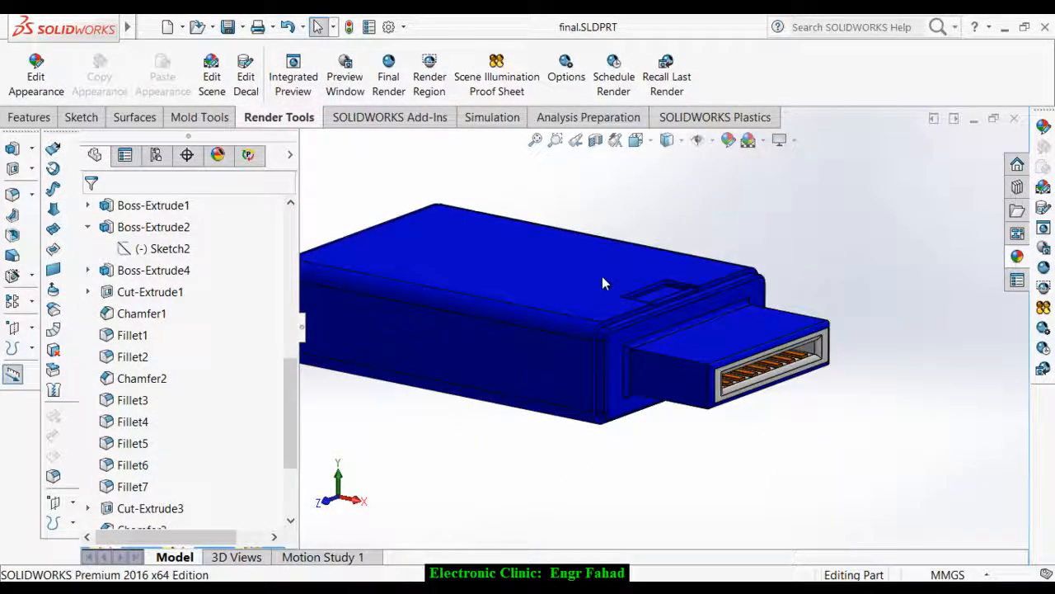
pyautogui.scroll(-5, 606, 284)
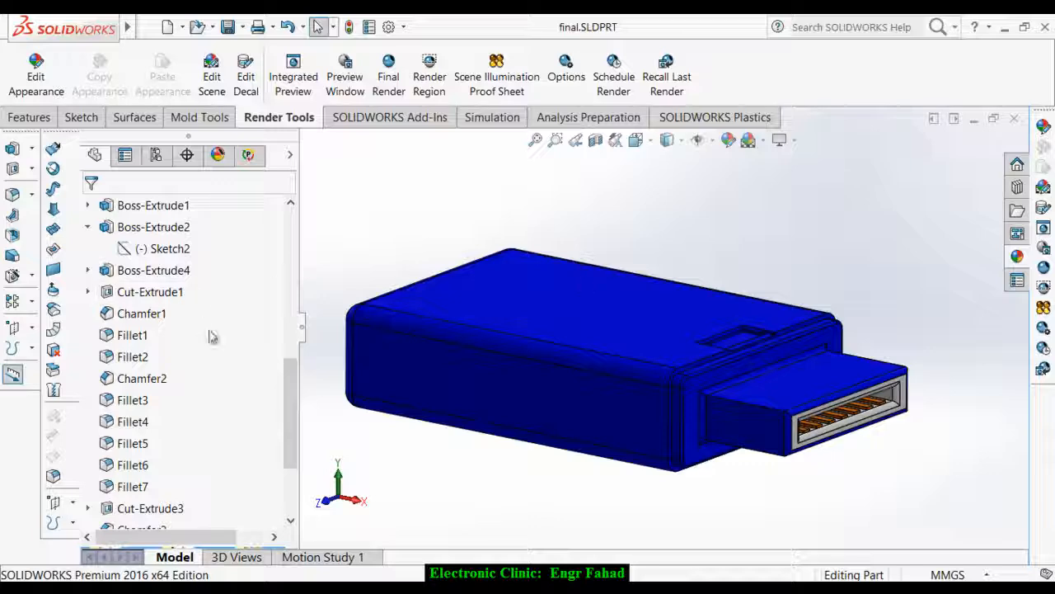
pyautogui.moveTo(283, 423); pyautogui.dragTo(302, 289)
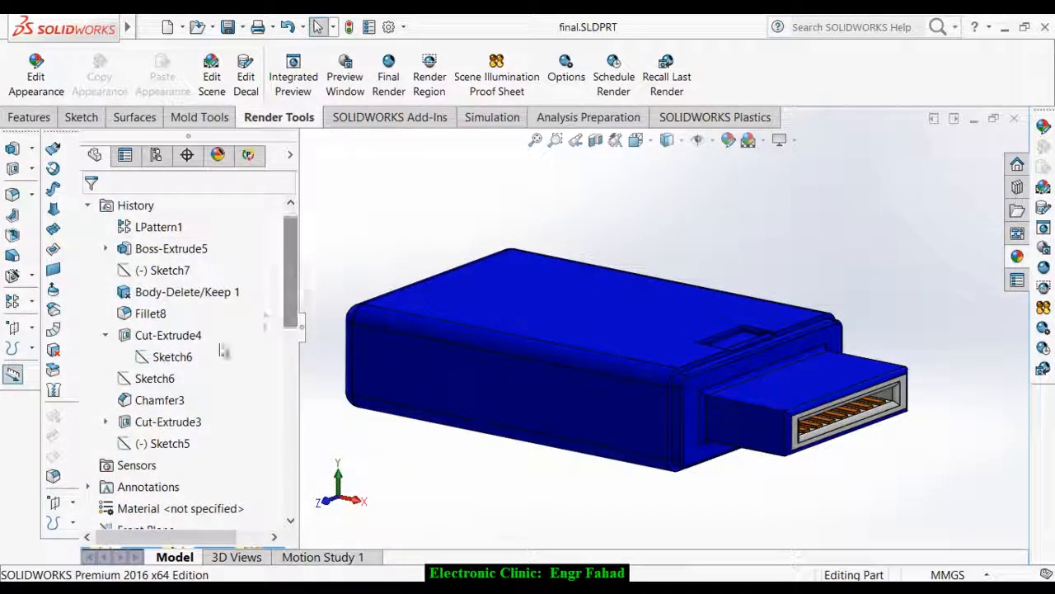
pyautogui.doubleClick(132, 205)
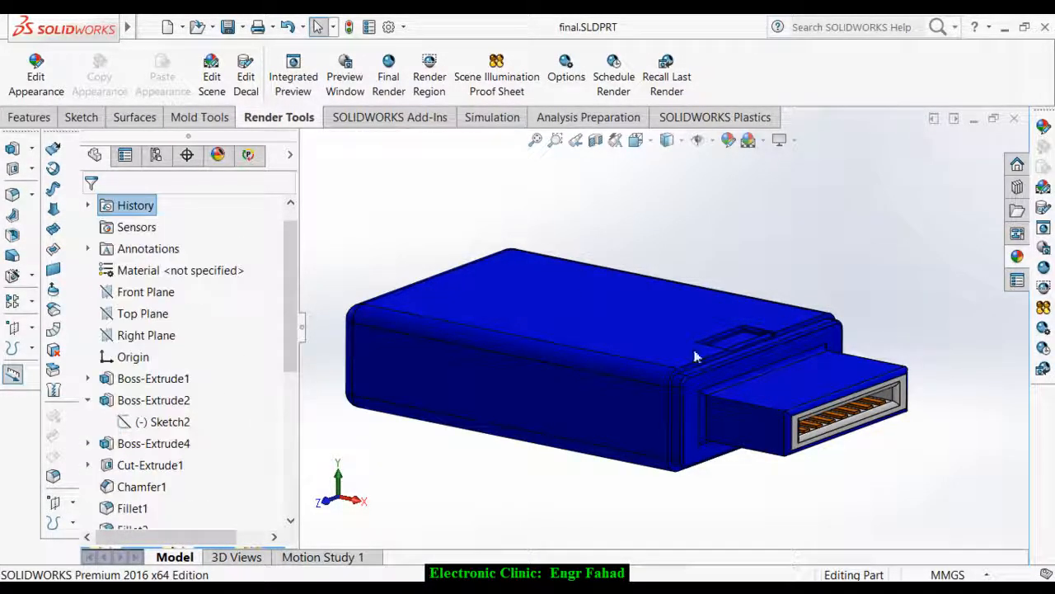
pyautogui.scroll(-3, 610, 330)
pyautogui.scroll(3, 610, 330)
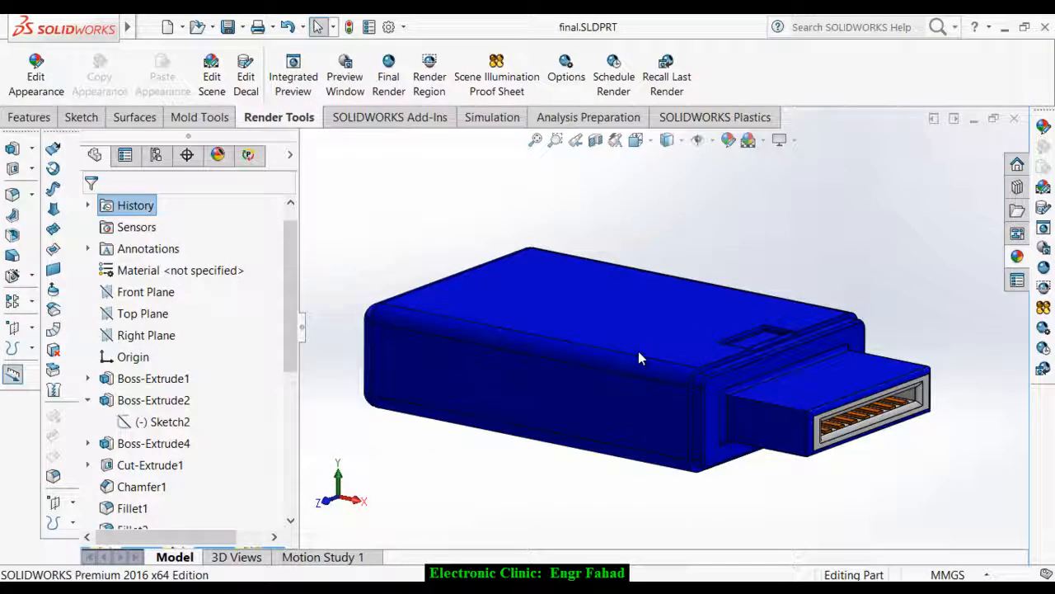
pyautogui.scroll(-3, 756, 399)
pyautogui.scroll(3, 756, 403)
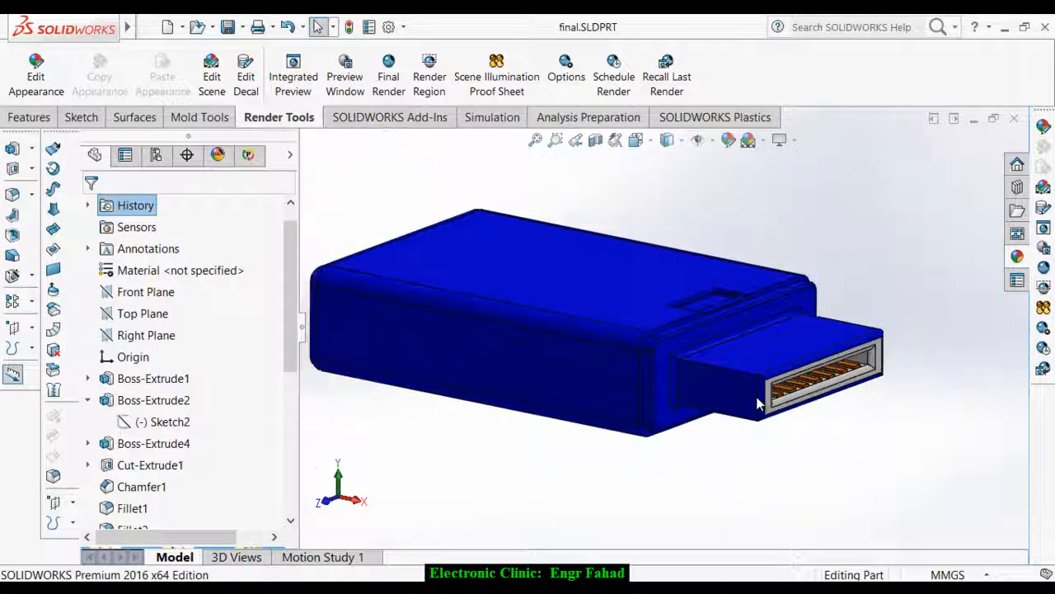
pyautogui.scroll(-2, 731, 351)
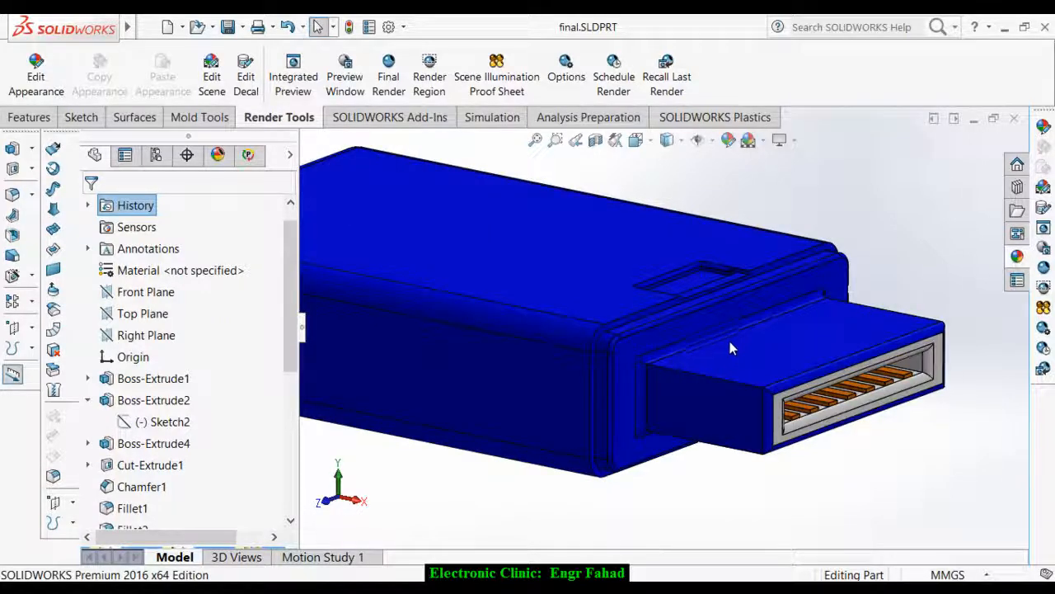
pyautogui.scroll(-1, 729, 348)
pyautogui.scroll(3, 669, 323)
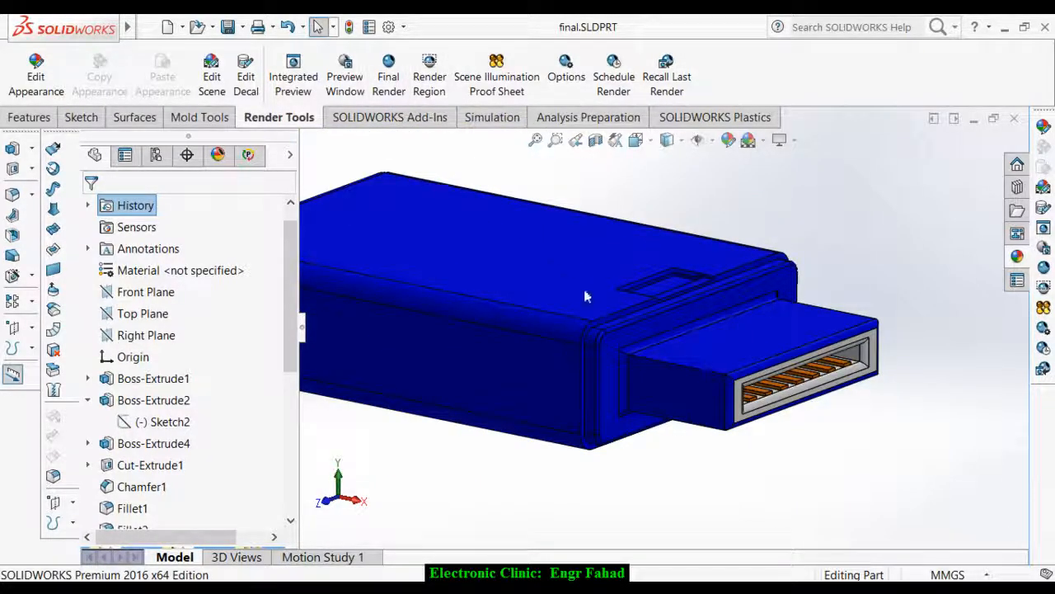
# - Start a sketch on the narrow rim face at the connector end of the body and convert the face's edges into sketch entities
pyautogui.scroll(-3, 601, 316)
pyautogui.rightClick(602, 320)
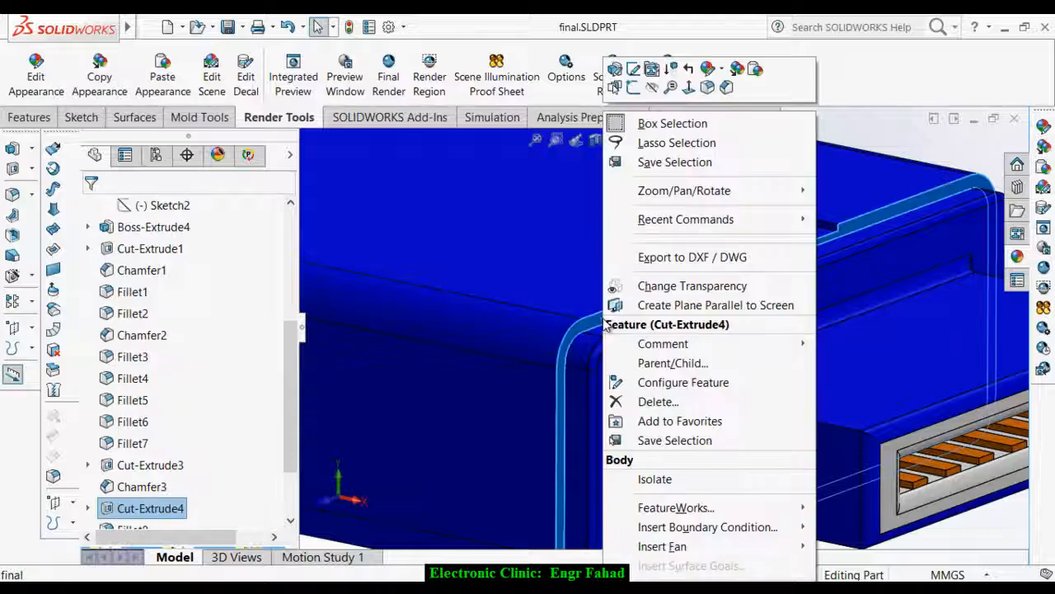
pyautogui.click(632, 87)
pyautogui.scroll(2, 612, 234)
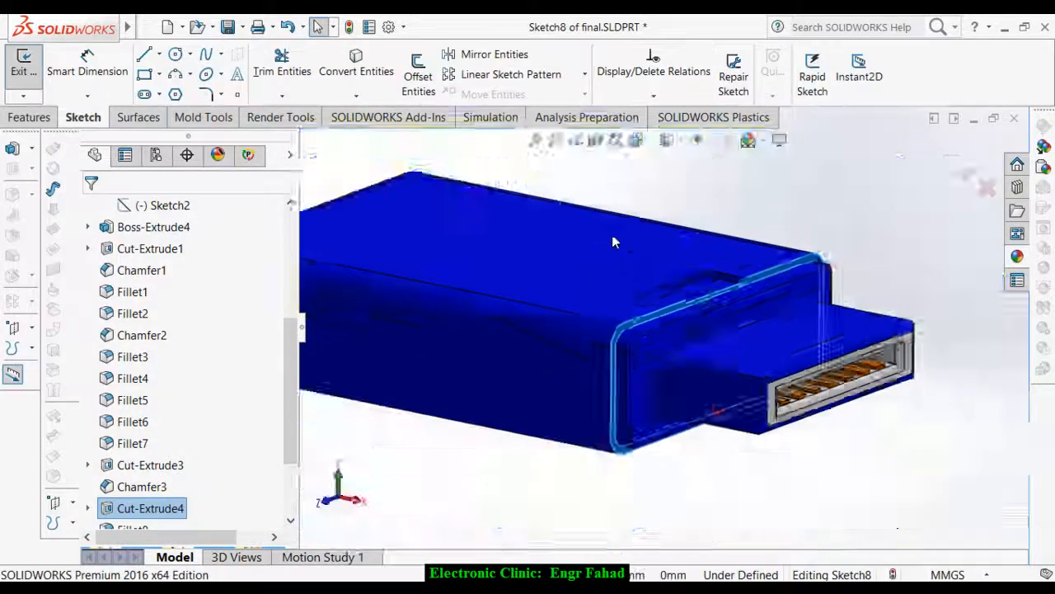
pyautogui.scroll(-2, 612, 235)
pyautogui.scroll(3, 523, 278)
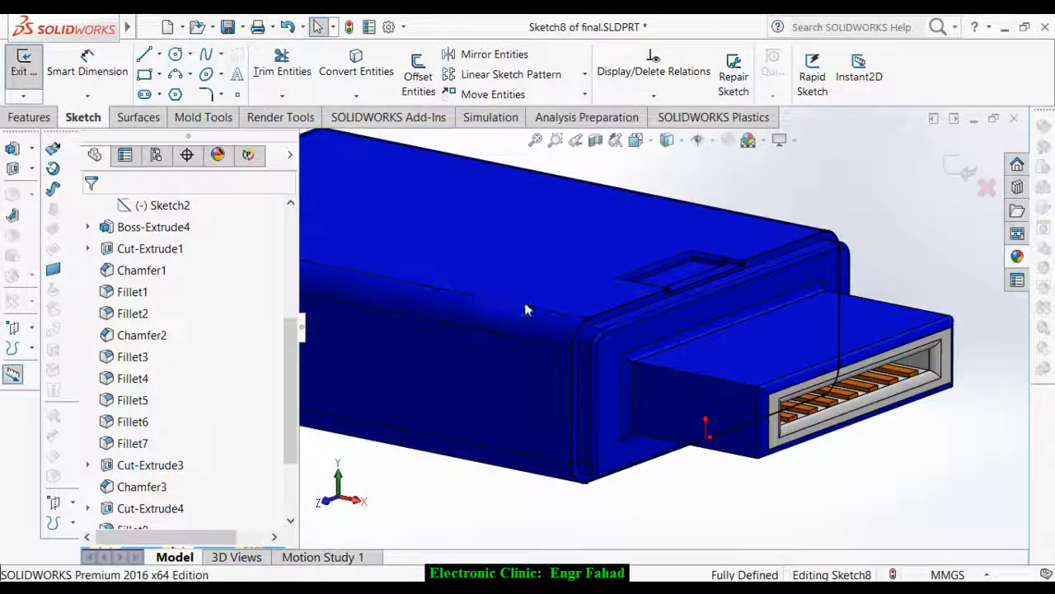
# - Sketch a horizontal line across the opening of the rectangular notch, joining its two upper corners on the rim
pyautogui.scroll(-2, 538, 334)
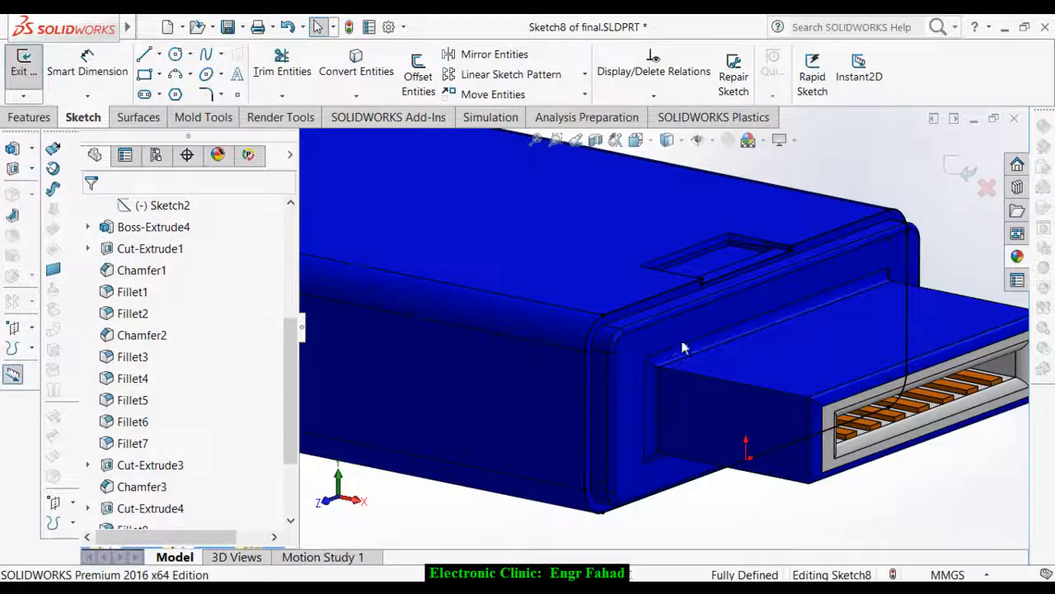
pyautogui.scroll(-4, 758, 273)
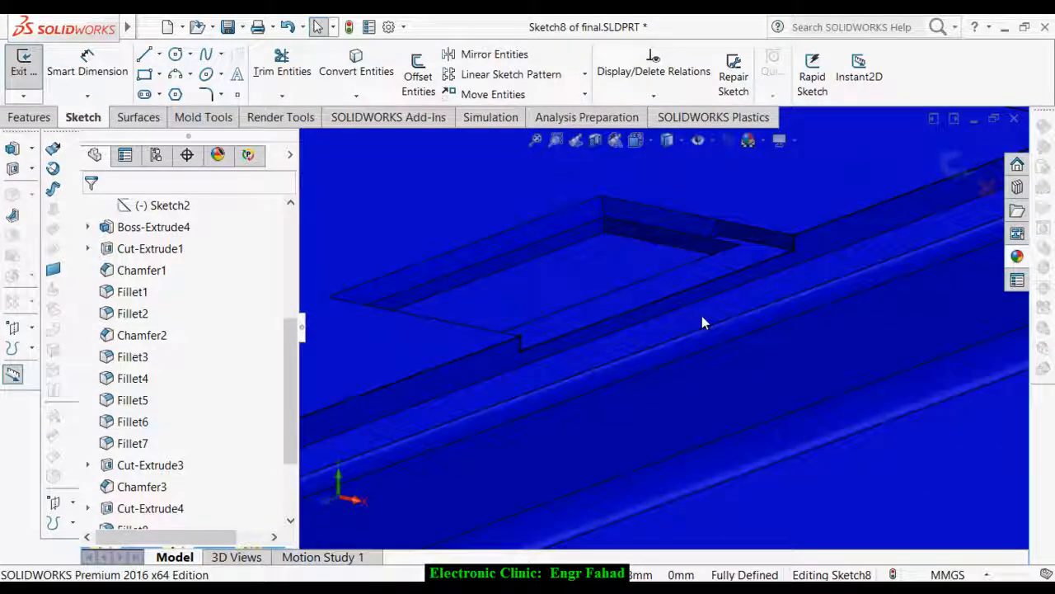
pyautogui.click(144, 53)
pyautogui.click(520, 338)
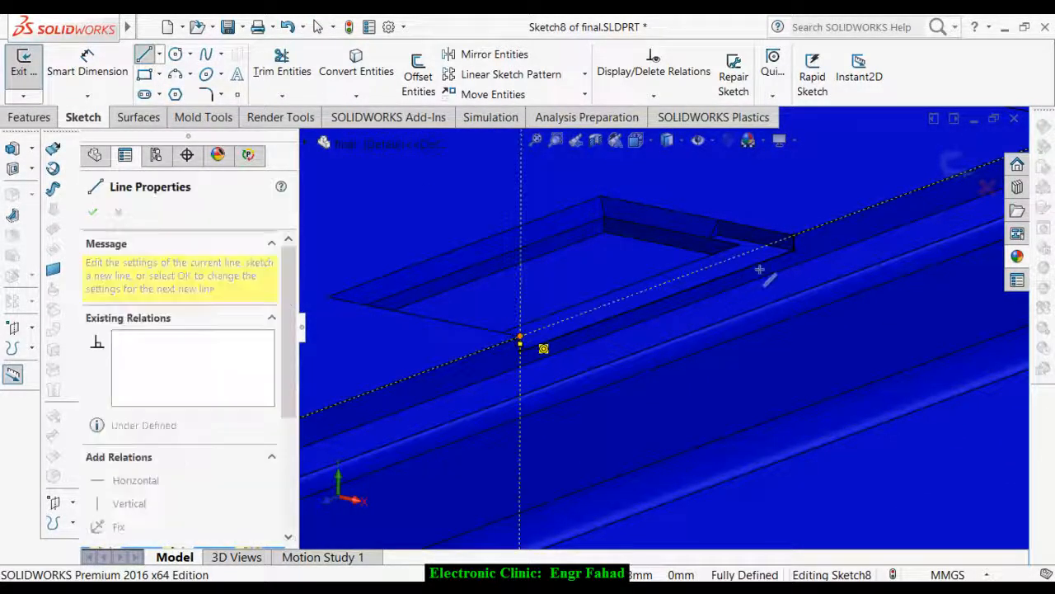
pyautogui.rightClick(793, 237)
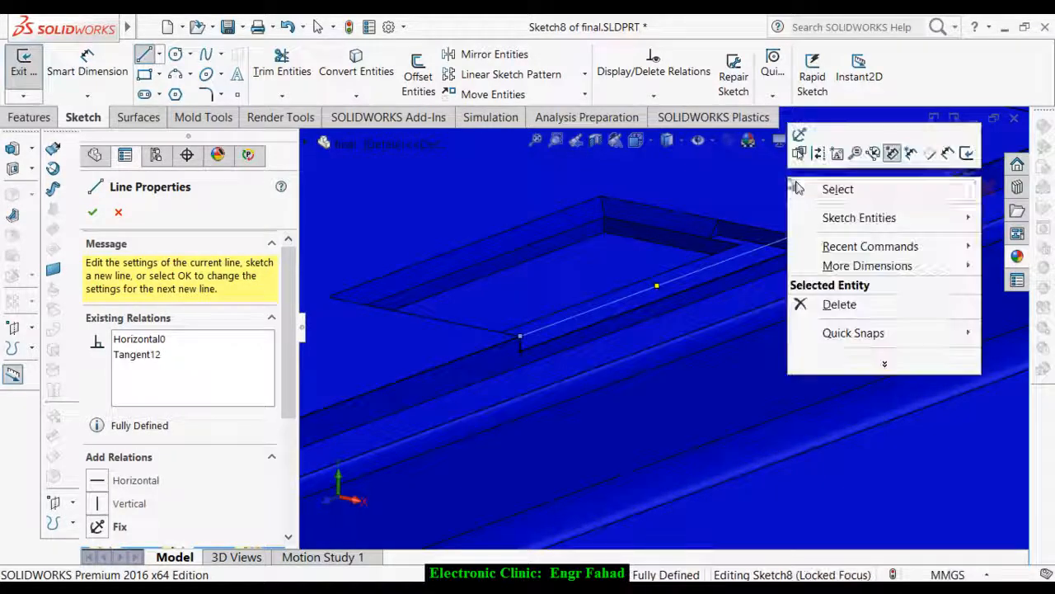
pyautogui.click(825, 188)
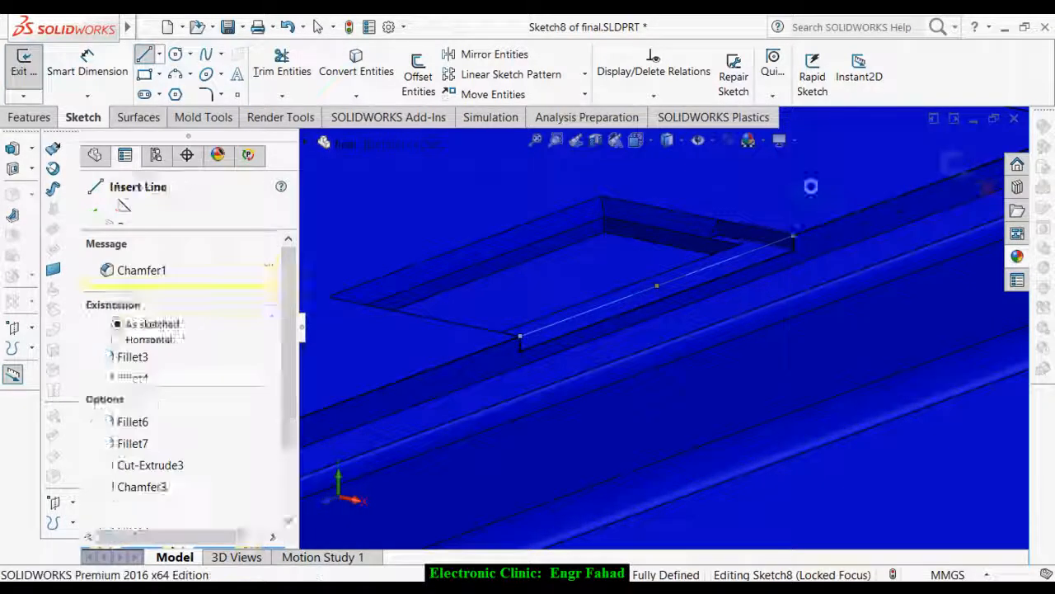
# - Power trim the converted notch edges below the new line so the sketch outline runs straight across the notch
pyautogui.click(278, 70)
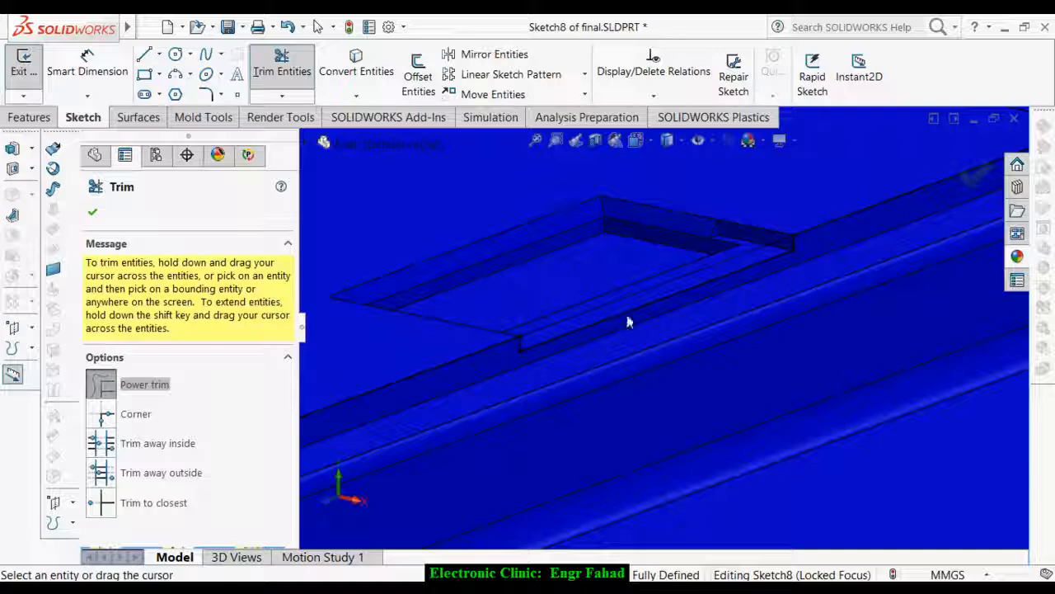
pyautogui.scroll(-2, 626, 317)
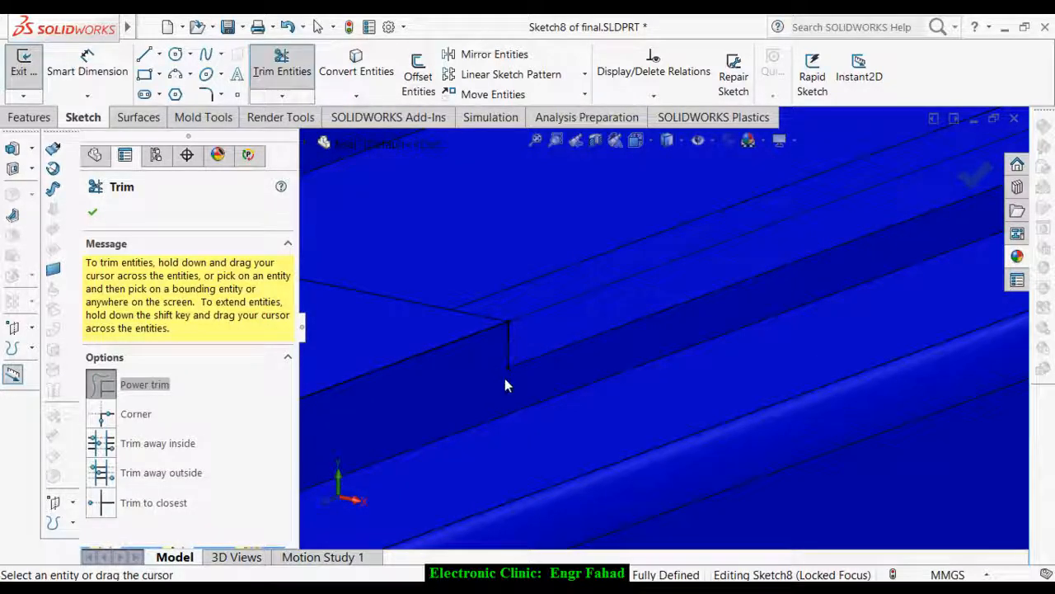
pyautogui.scroll(2, 506, 377)
pyautogui.scroll(-2, 962, 227)
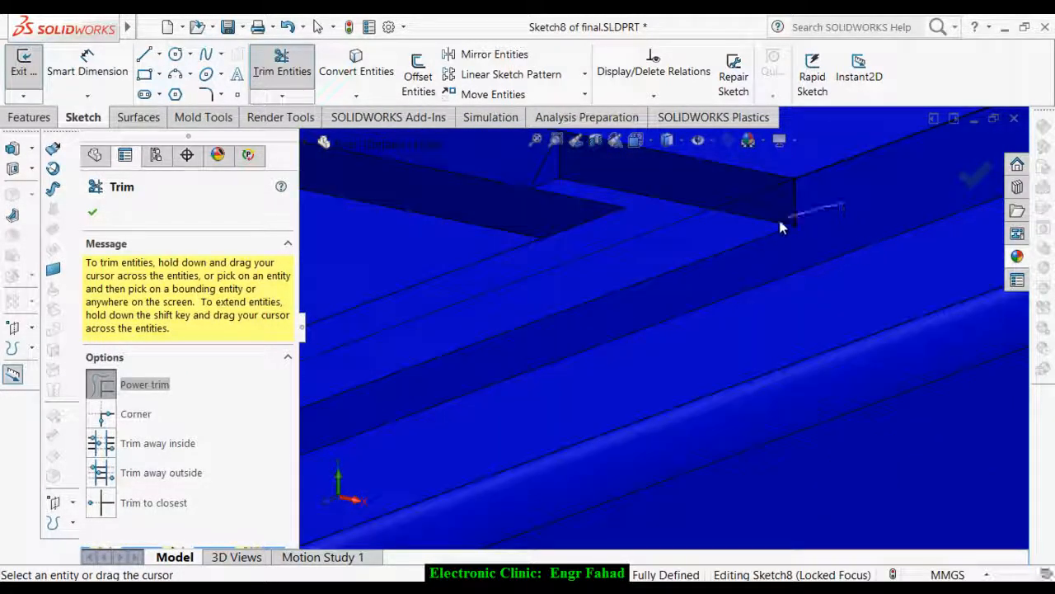
pyautogui.scroll(6, 780, 223)
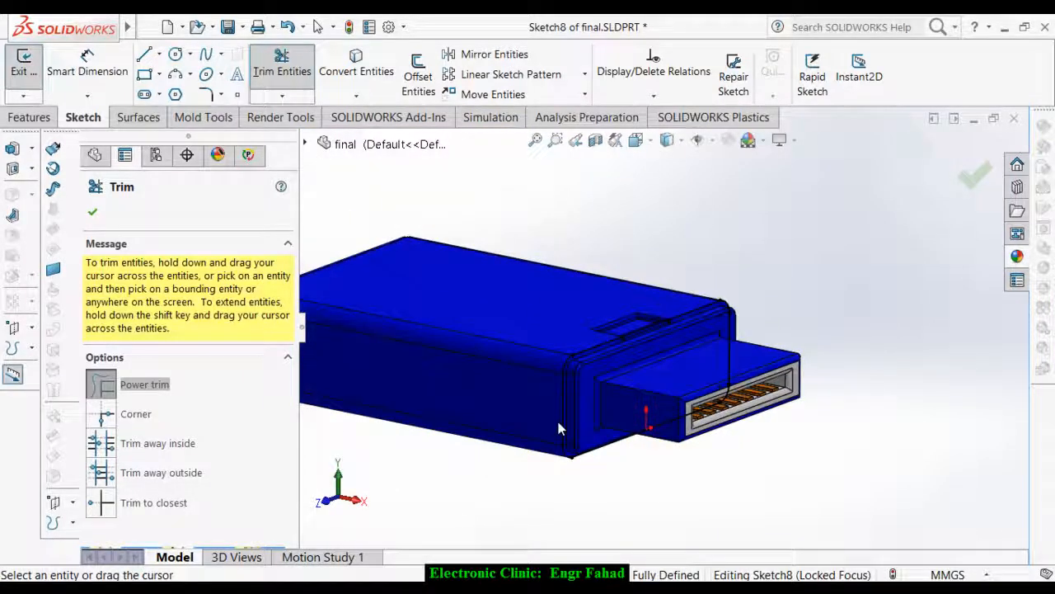
pyautogui.moveTo(558, 428); pyautogui.dragTo(492, 399, button='middle')
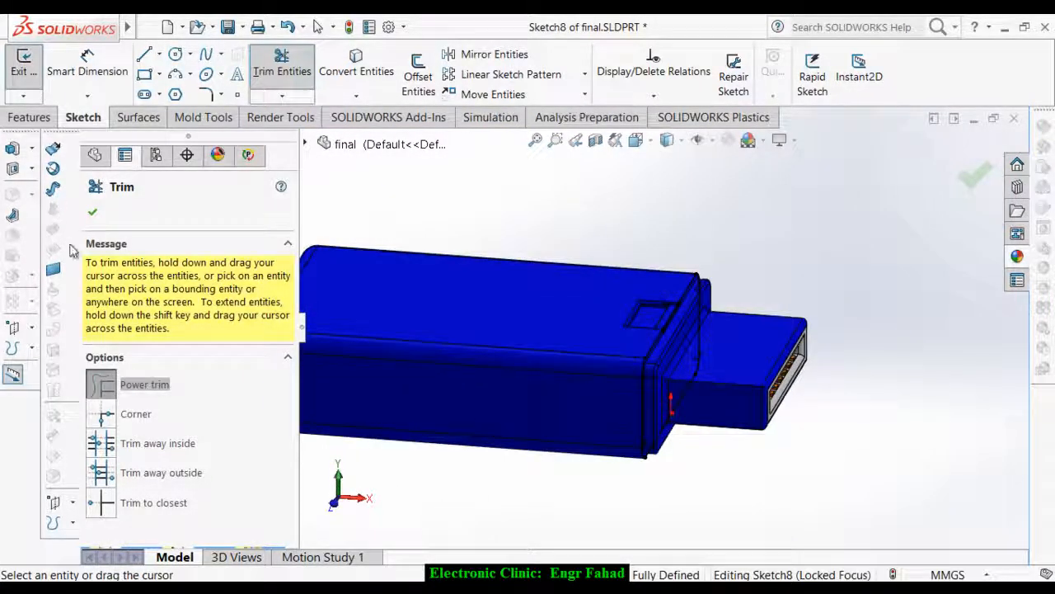
pyautogui.click(94, 214)
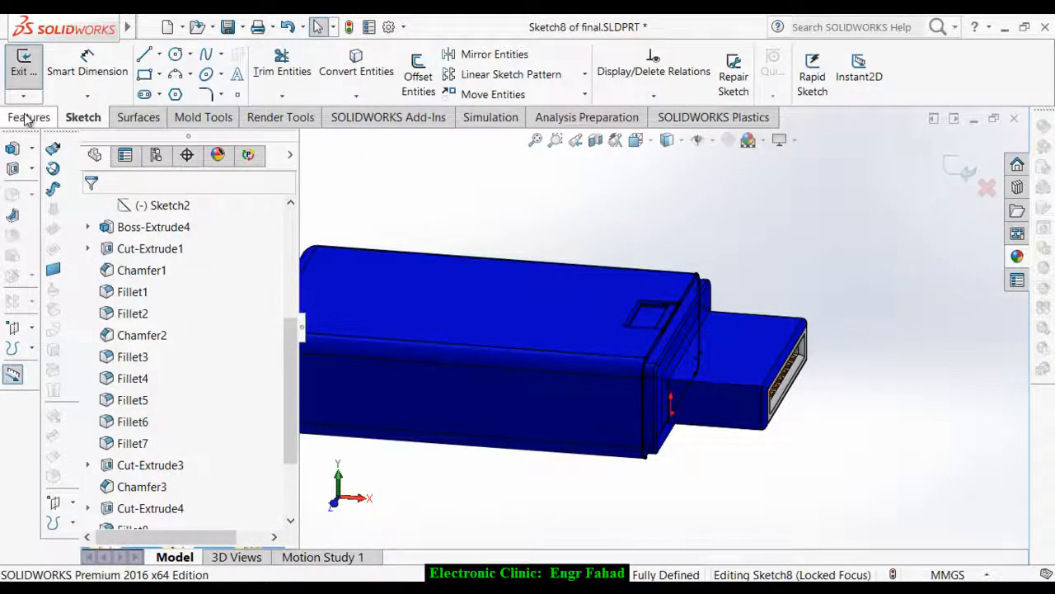
# - Set up a blind boss extrusion of the rim profile, viewed from the front, with a 29.50 mm depth reaching past the connector's tip
pyautogui.click(28, 118)
pyautogui.click(29, 83)
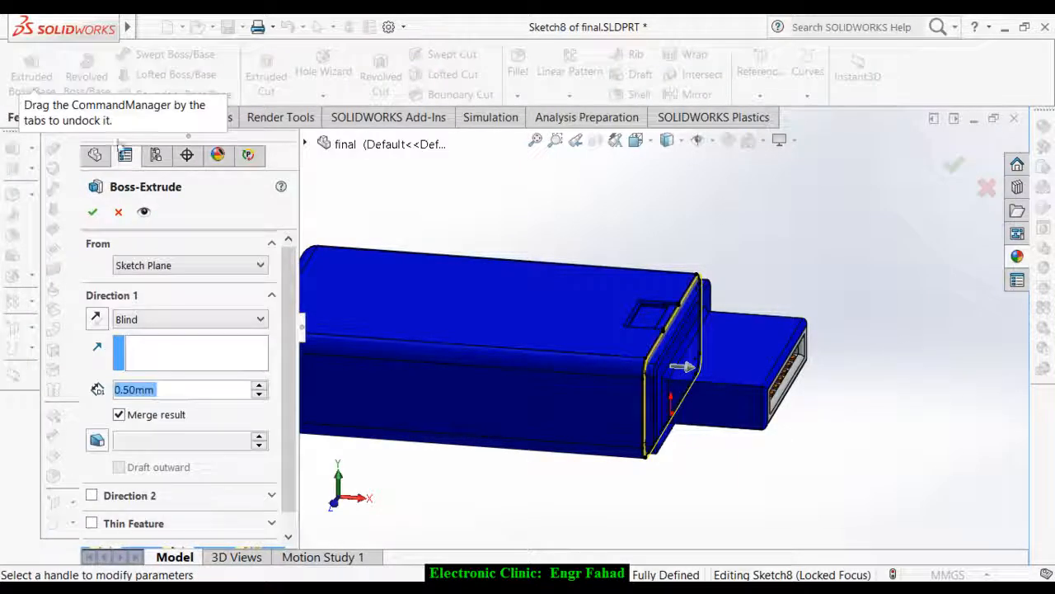
pyautogui.scroll(4, 667, 330)
pyautogui.moveTo(632, 451); pyautogui.dragTo(652, 403, button='middle')
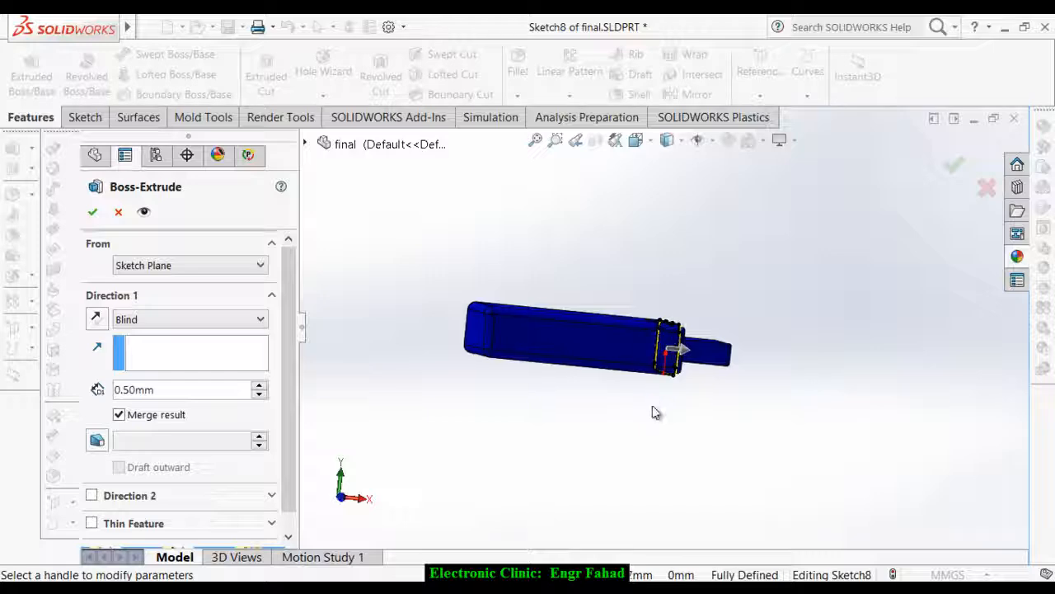
pyautogui.press('space')
pyautogui.click(667, 354)
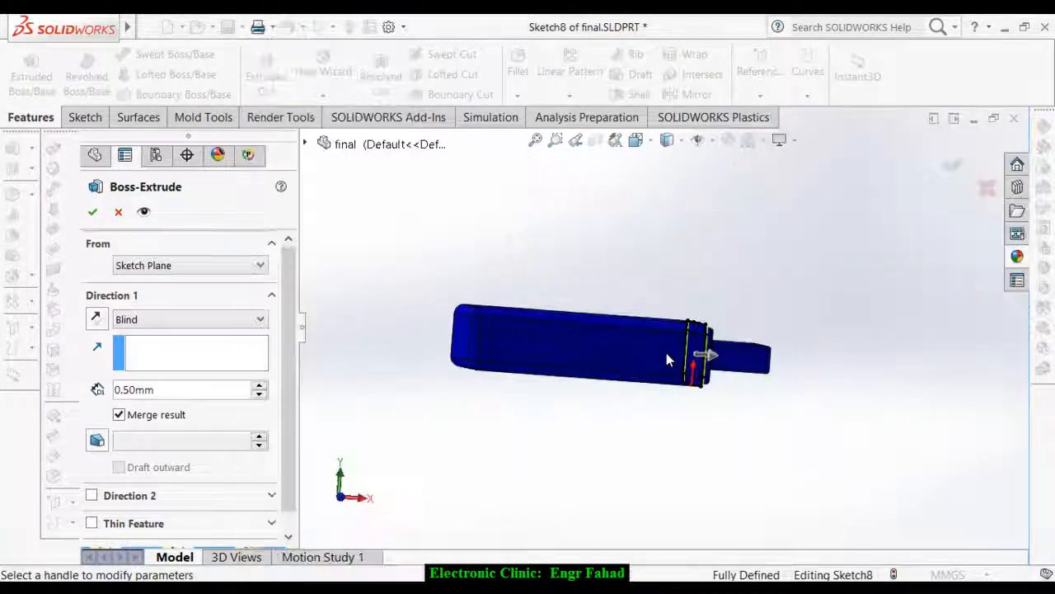
pyautogui.scroll(-4, 833, 334)
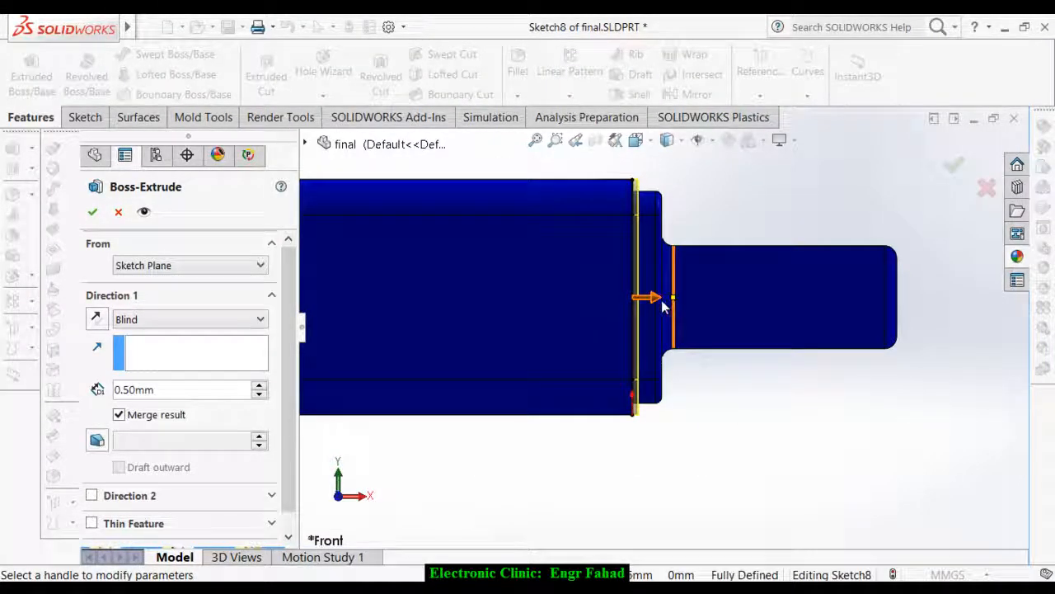
pyautogui.moveTo(664, 306); pyautogui.dragTo(932, 331)
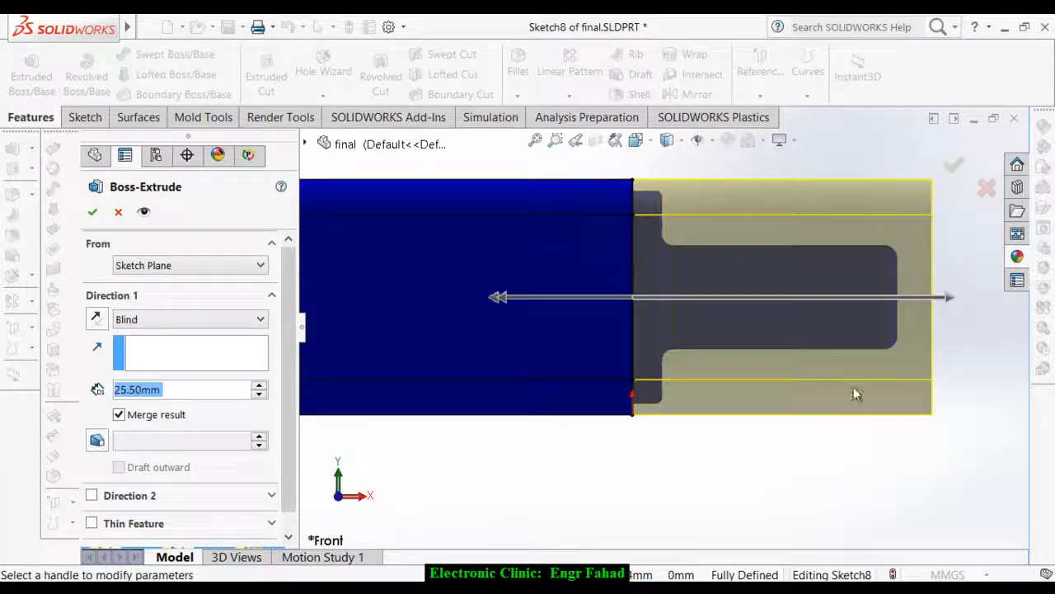
pyautogui.scroll(2, 874, 363)
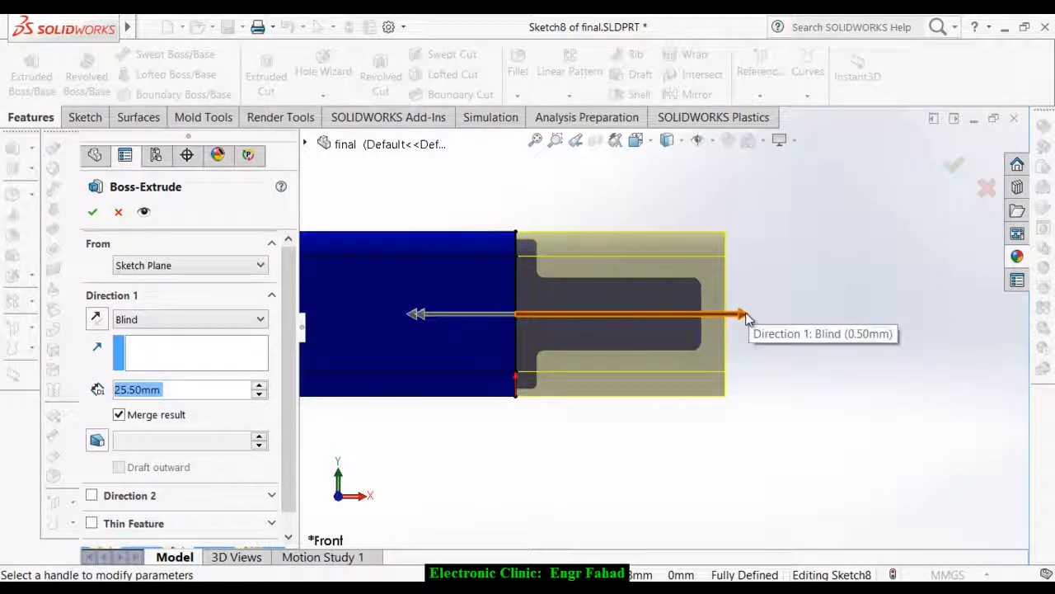
pyautogui.moveTo(746, 317)
pyautogui.mouseDown()
pyautogui.moveTo(737, 316)
pyautogui.moveTo(763, 314)
pyautogui.mouseUp()
pyautogui.scroll(3, 813, 359)
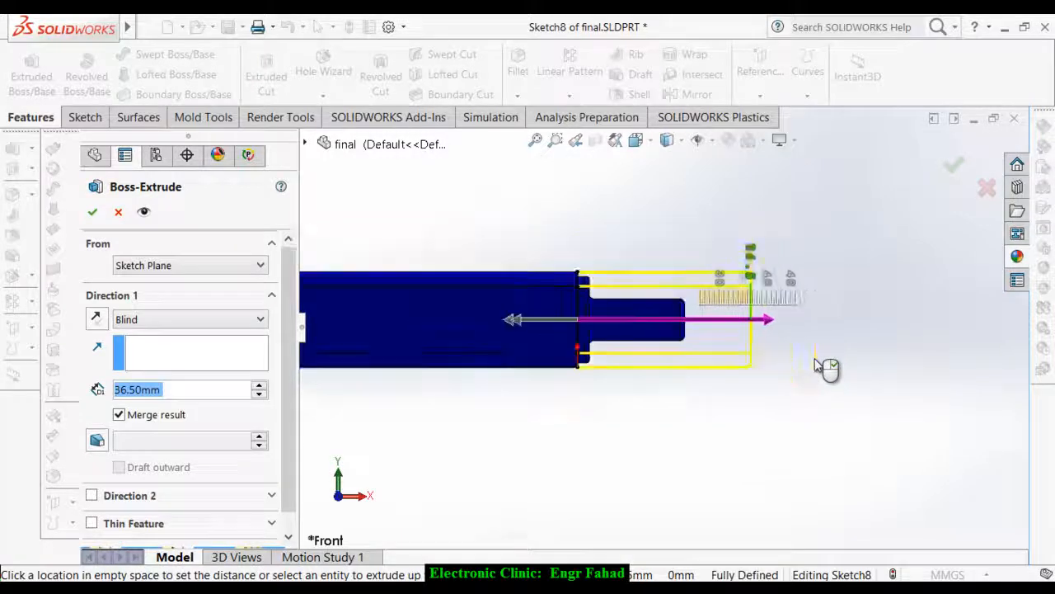
pyautogui.moveTo(736, 326); pyautogui.dragTo(723, 326)
pyautogui.scroll(3, 585, 346)
pyautogui.scroll(-2, 565, 299)
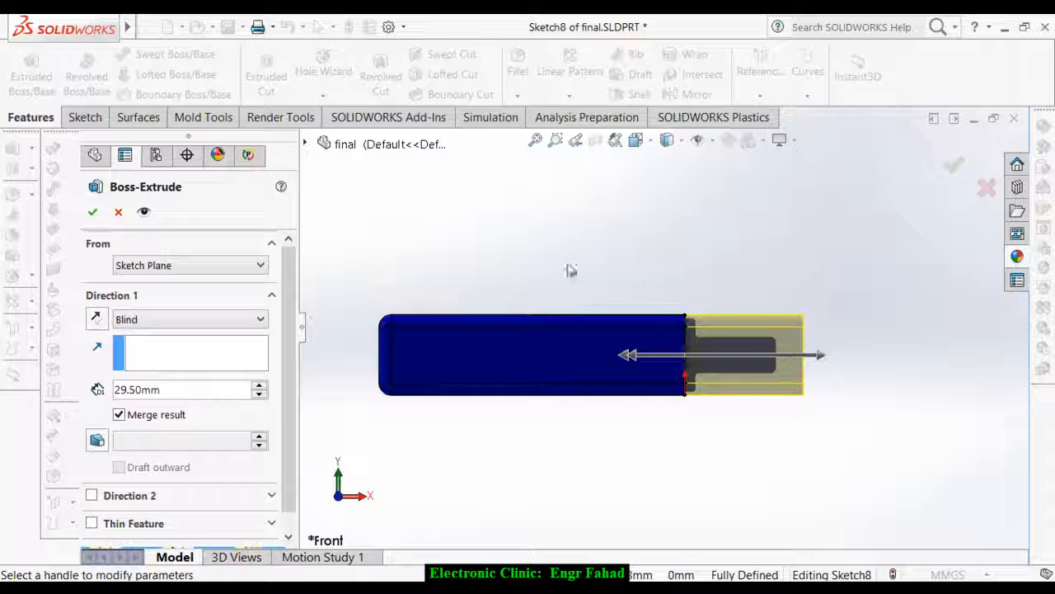
# - Enable a blind second direction of 10.00 mm for the boss extrusion and turn off merging of the result
pyautogui.scroll(-1, 290, 330)
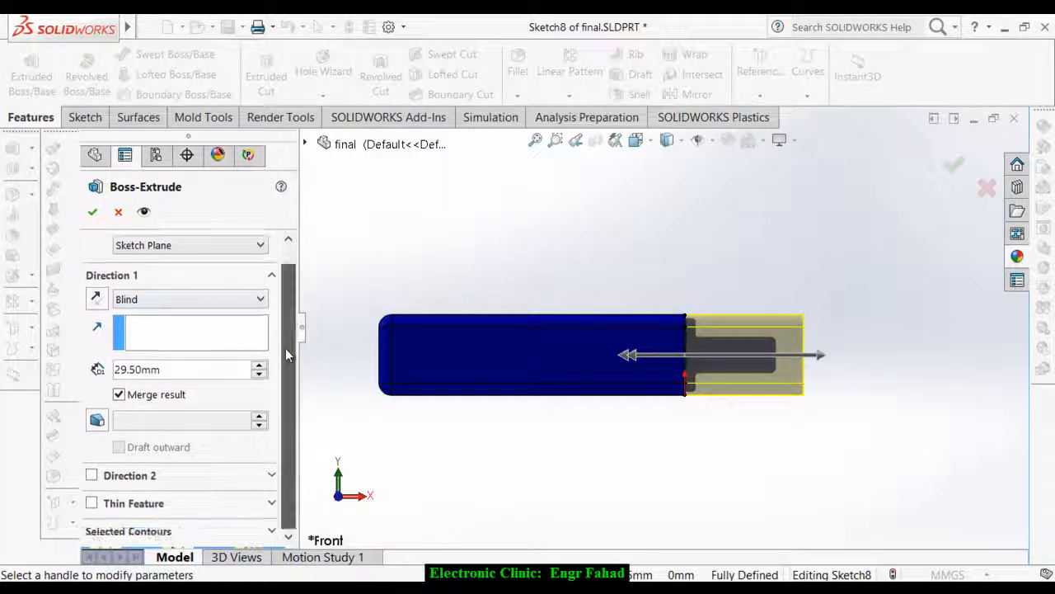
pyautogui.click(134, 480)
pyautogui.scroll(2, 706, 260)
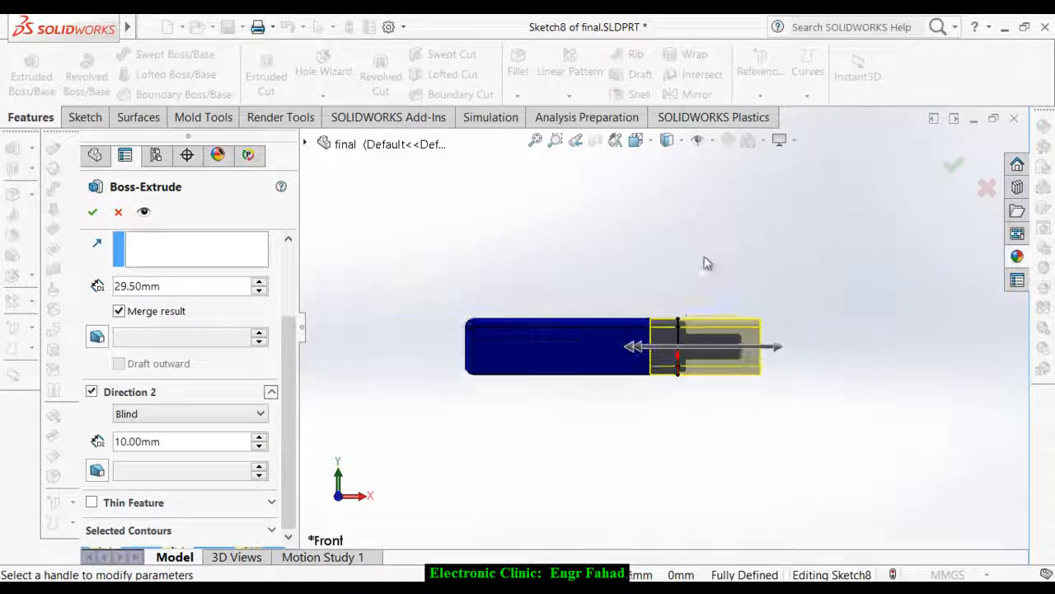
pyautogui.moveTo(676, 259); pyautogui.dragTo(670, 383, button='middle')
pyautogui.scroll(-6, 683, 358)
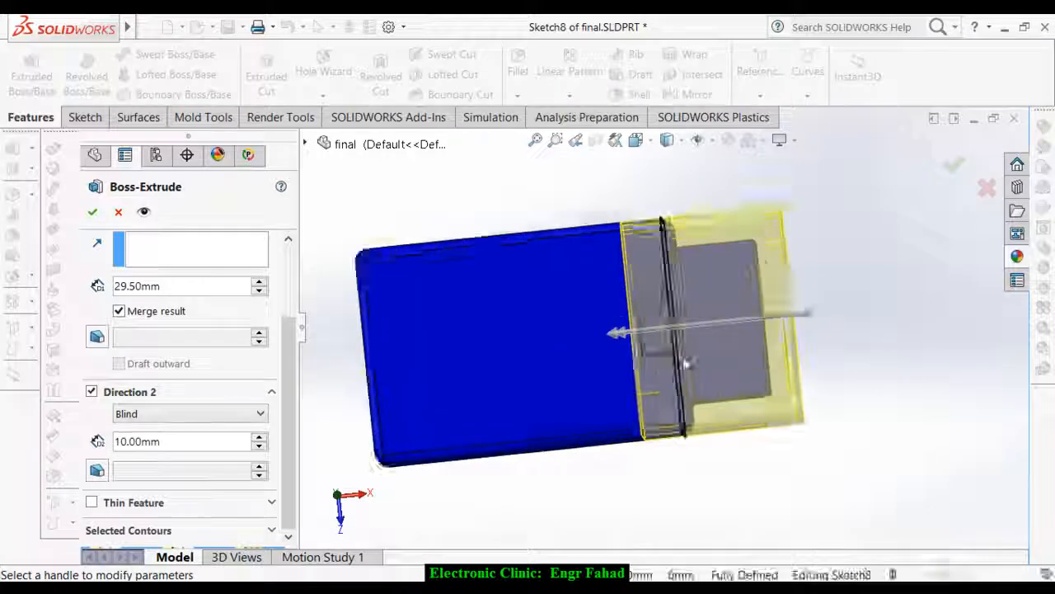
pyautogui.scroll(7, 643, 306)
pyautogui.moveTo(549, 287); pyautogui.dragTo(529, 132, button='middle')
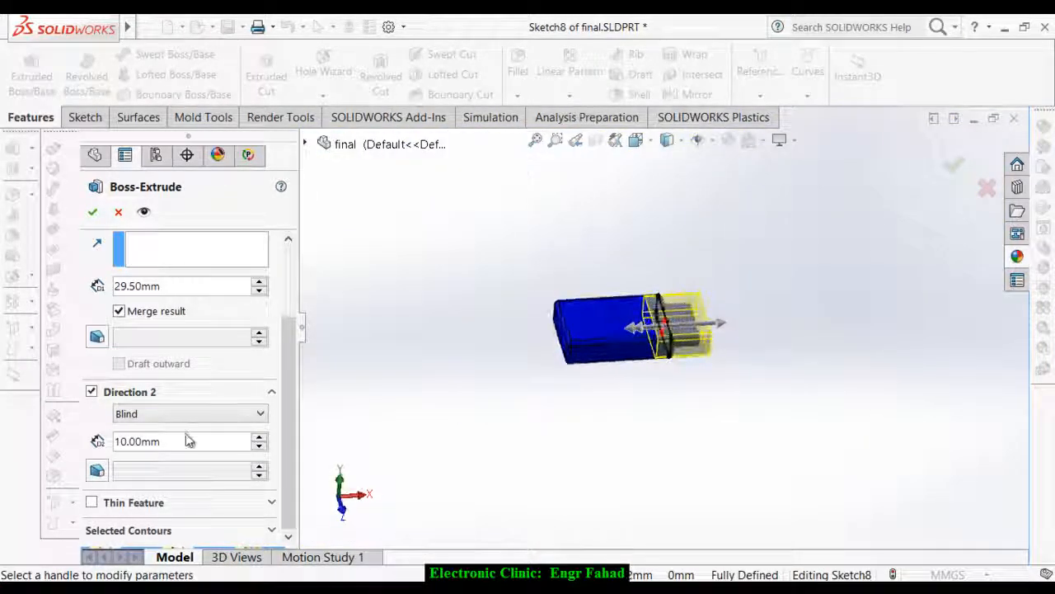
pyautogui.click(148, 316)
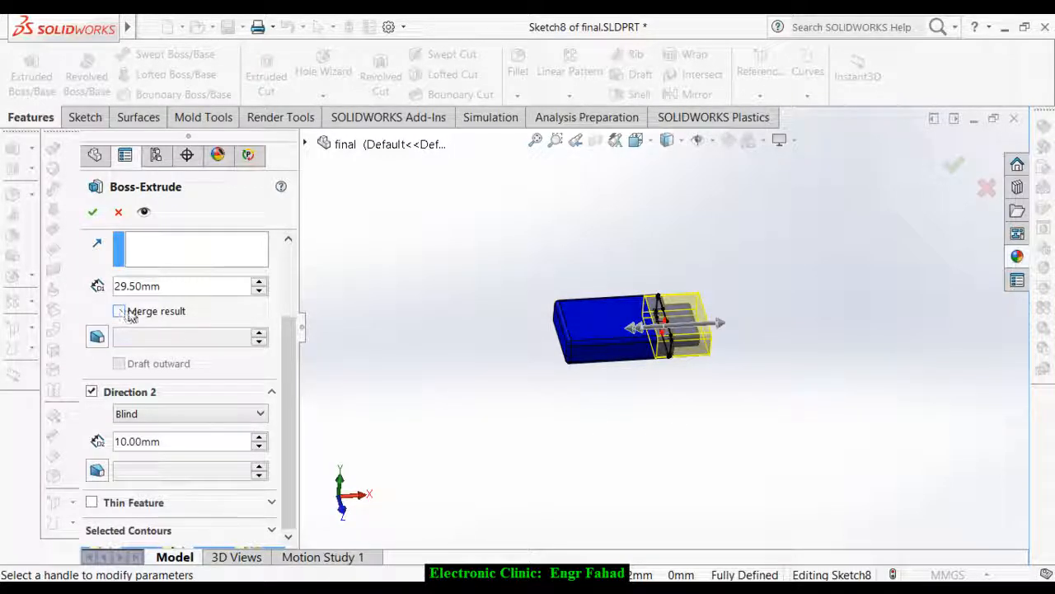
# - Finish the two-direction boss extrusion of the rim profile as a separate cap body
pyautogui.scroll(3, 287, 356)
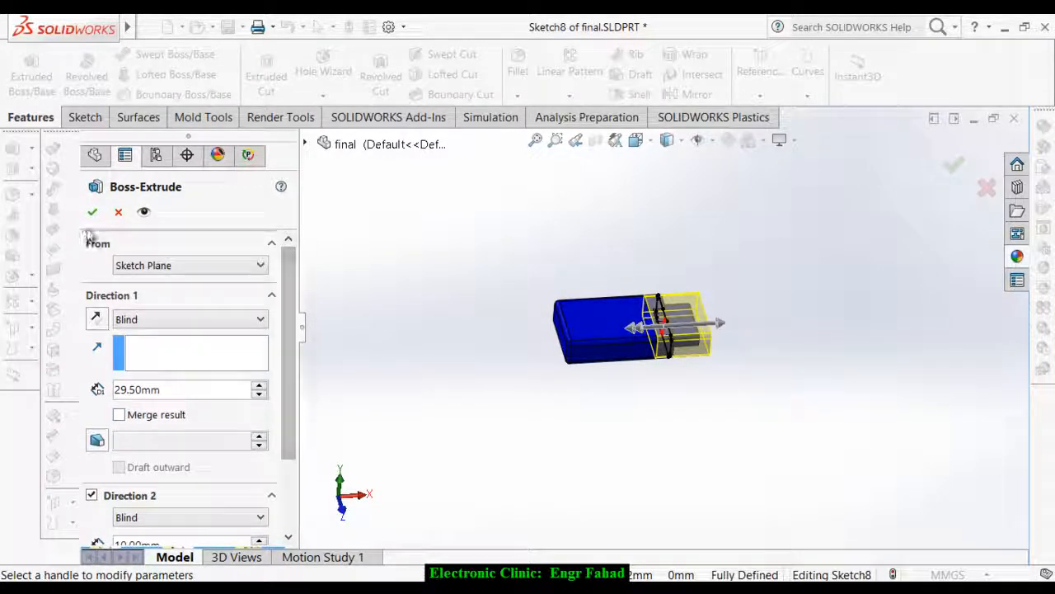
pyautogui.press('Return')
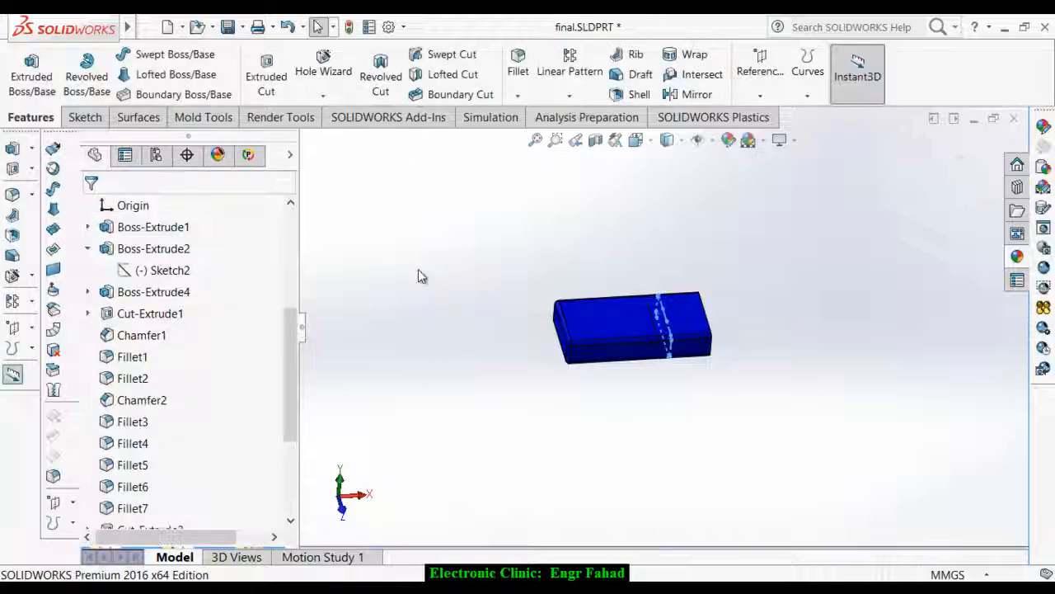
pyautogui.scroll(-6, 662, 320)
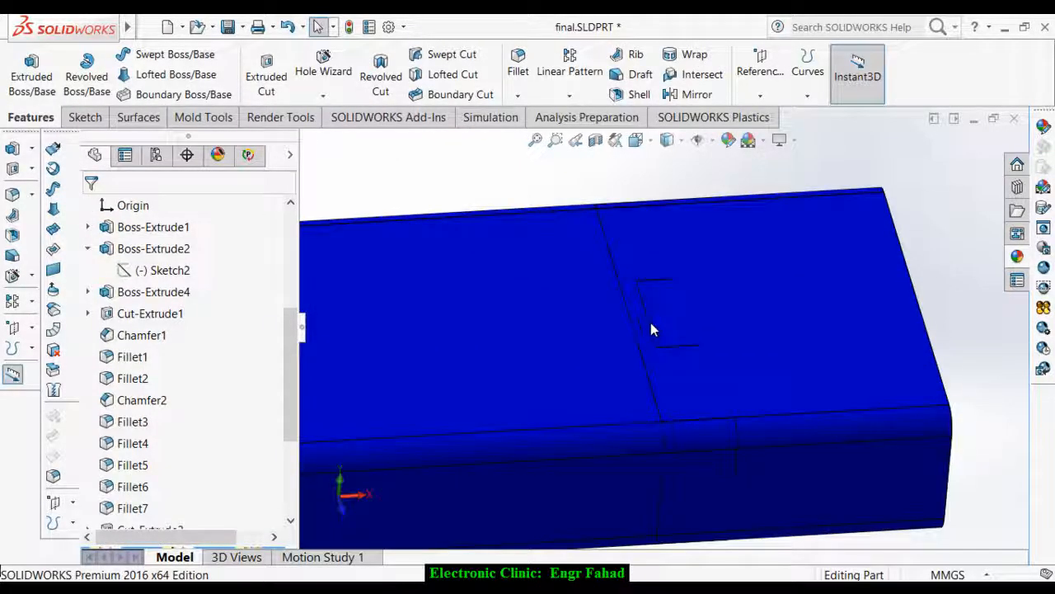
pyautogui.scroll(6, 651, 322)
# - Highlight the LPattern1 and Boss-Extrude6 solid bodies in turn to check which portion of the model each one covers
pyautogui.moveTo(288, 353); pyautogui.dragTo(292, 224)
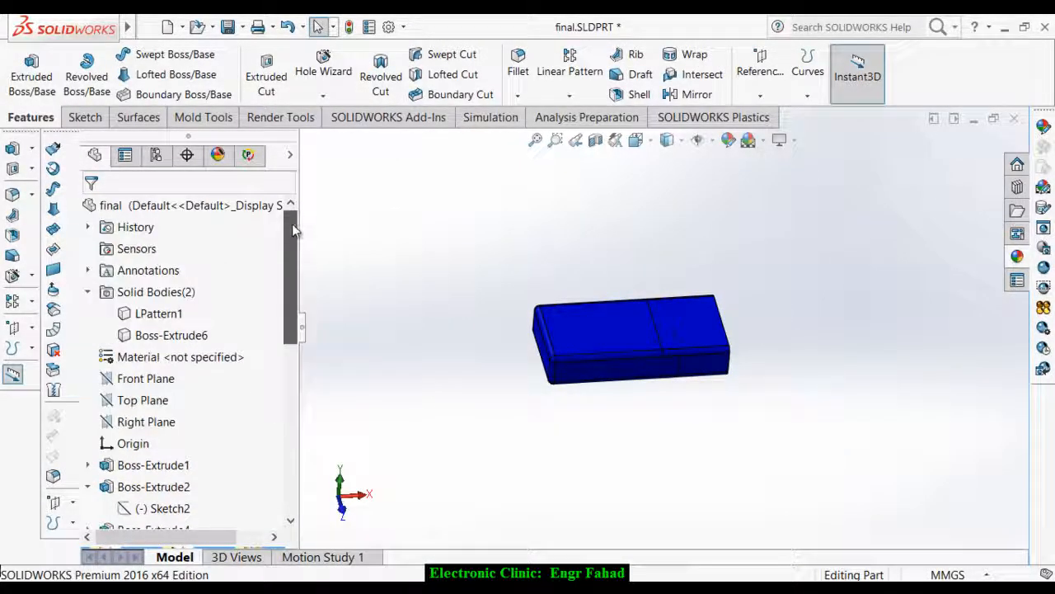
pyautogui.click(153, 320)
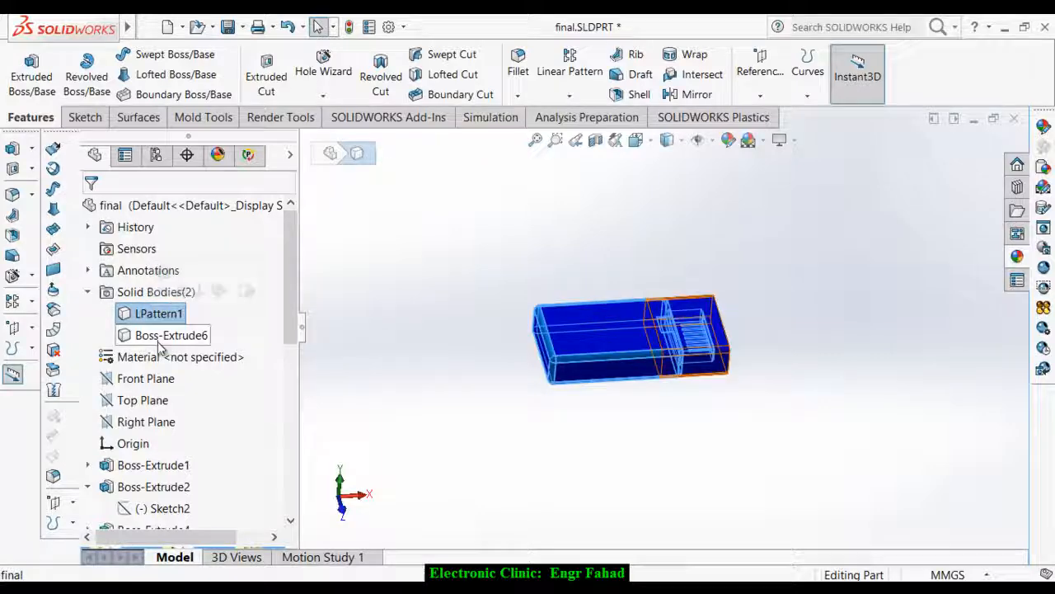
pyautogui.click(161, 336)
pyautogui.click(422, 337)
pyautogui.click(153, 314)
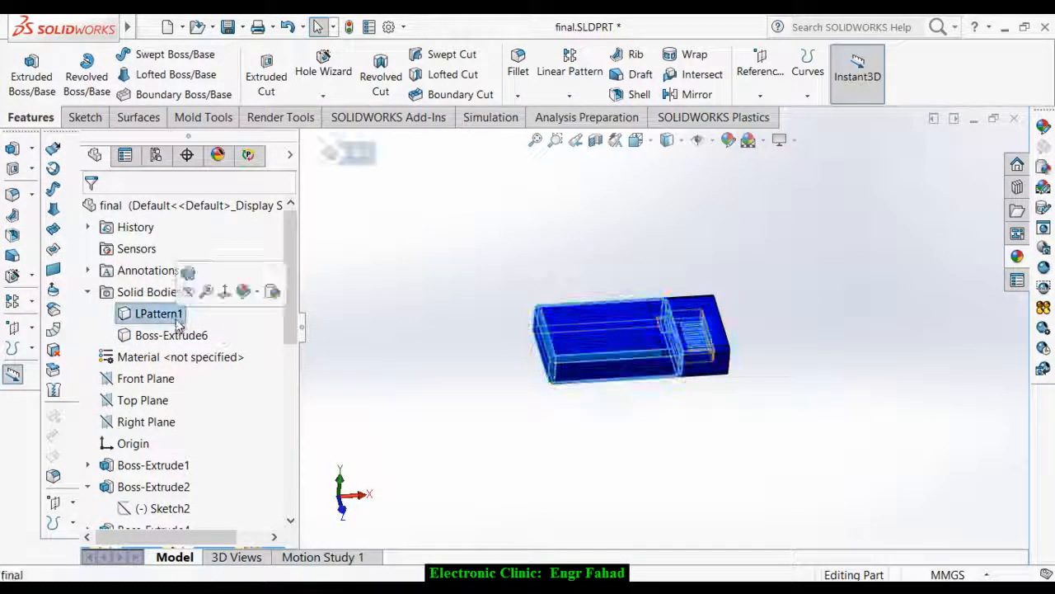
pyautogui.click(165, 335)
pyautogui.click(516, 309)
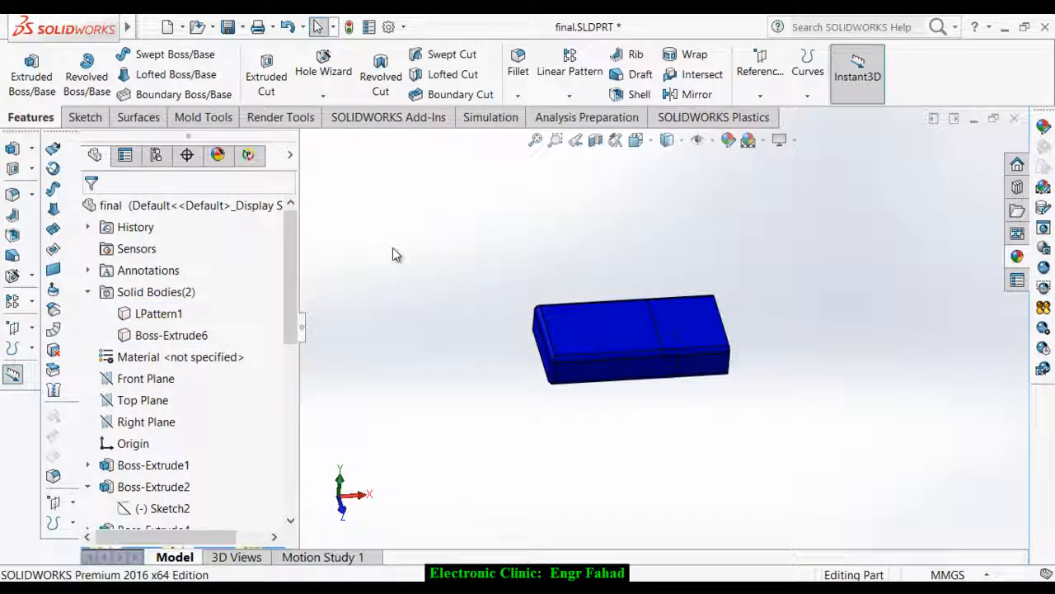
# - Combine the bodies with Subtract, using Boss-Extrude6 as the main body and LPattern1 as the body to remove
pyautogui.moveTo(125, 24)
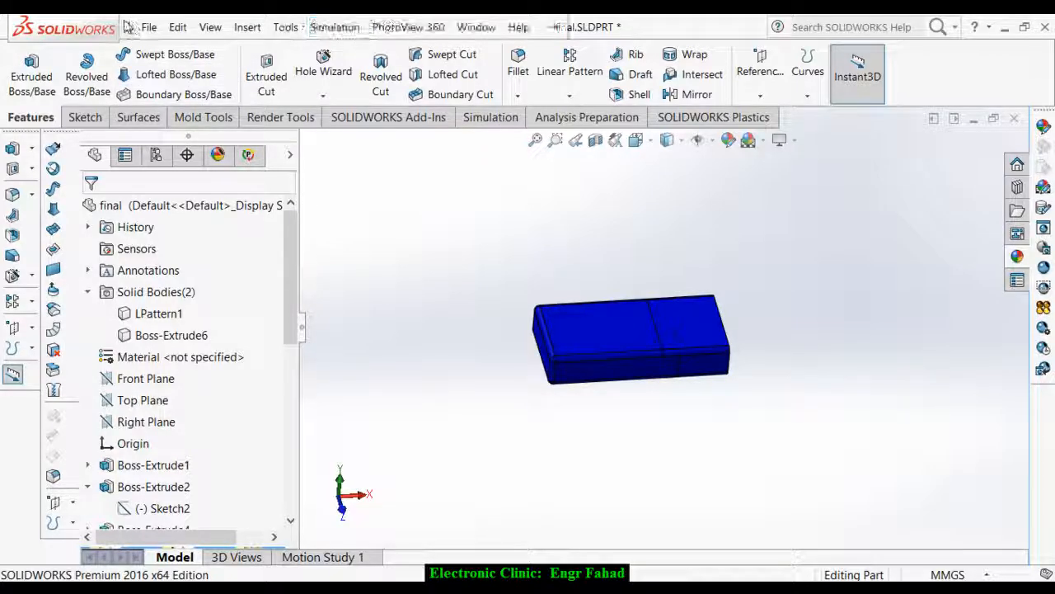
pyautogui.click(249, 28)
pyautogui.moveTo(276, 108)
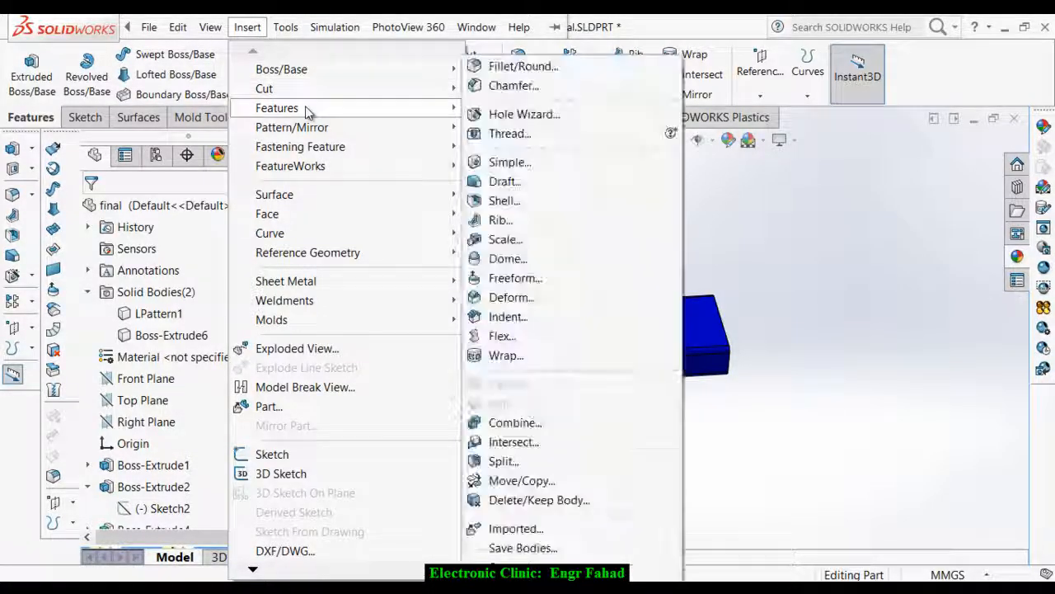
pyautogui.click(516, 423)
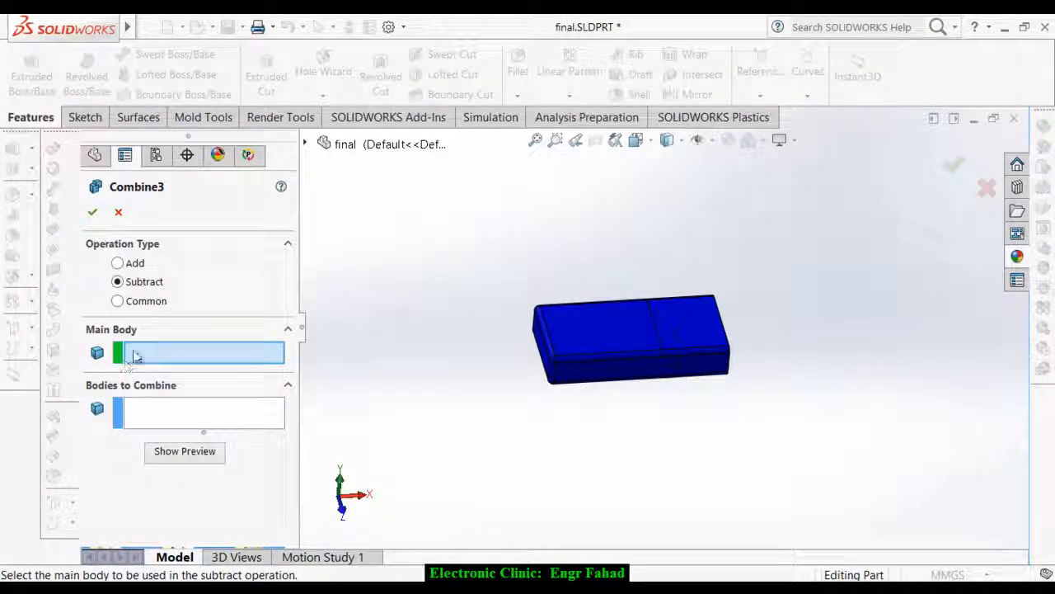
pyautogui.click(708, 327)
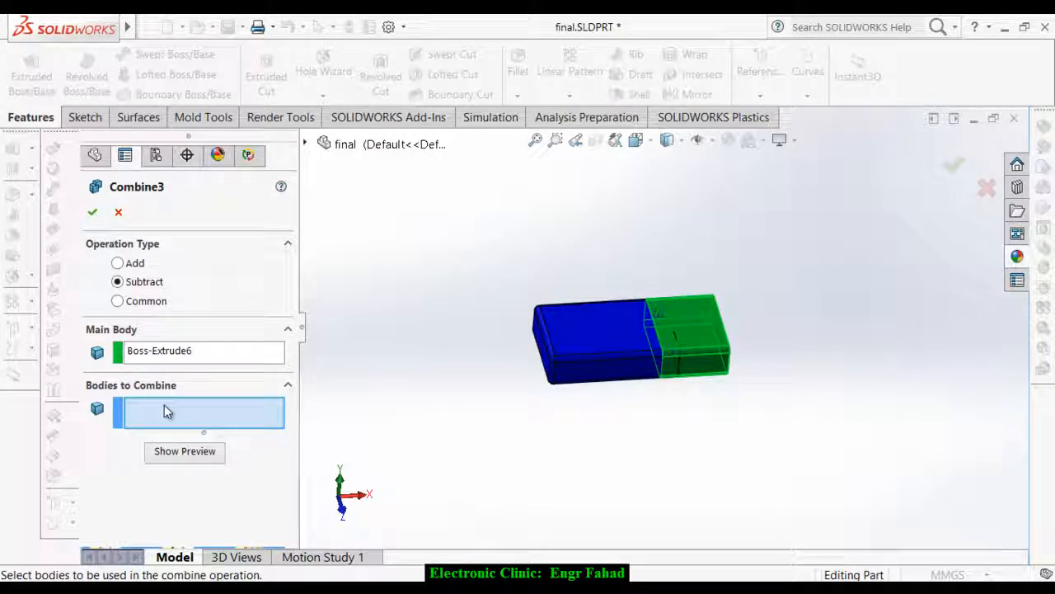
pyautogui.click(585, 332)
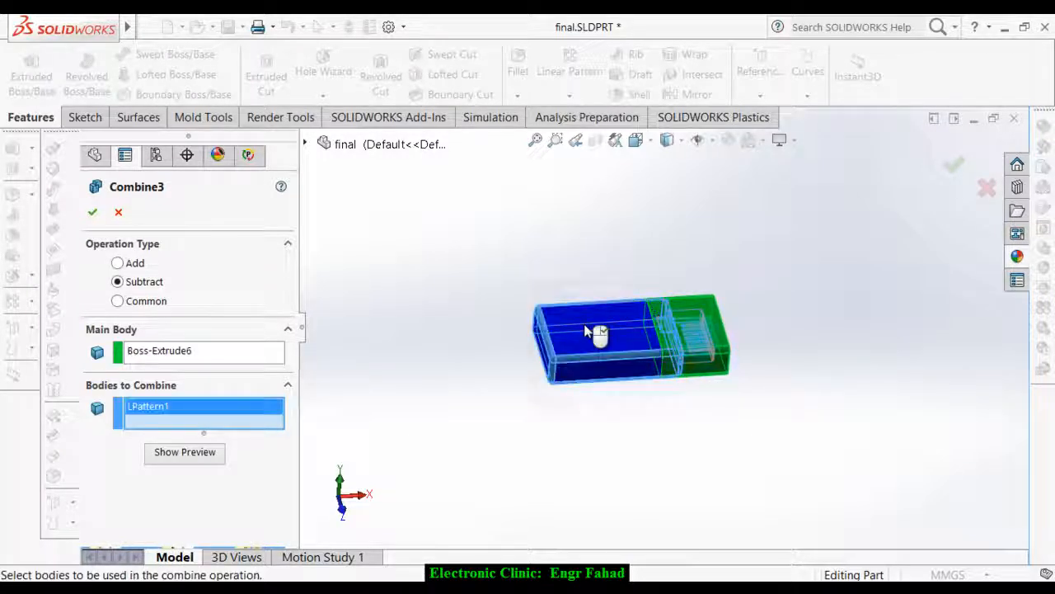
pyautogui.click(92, 212)
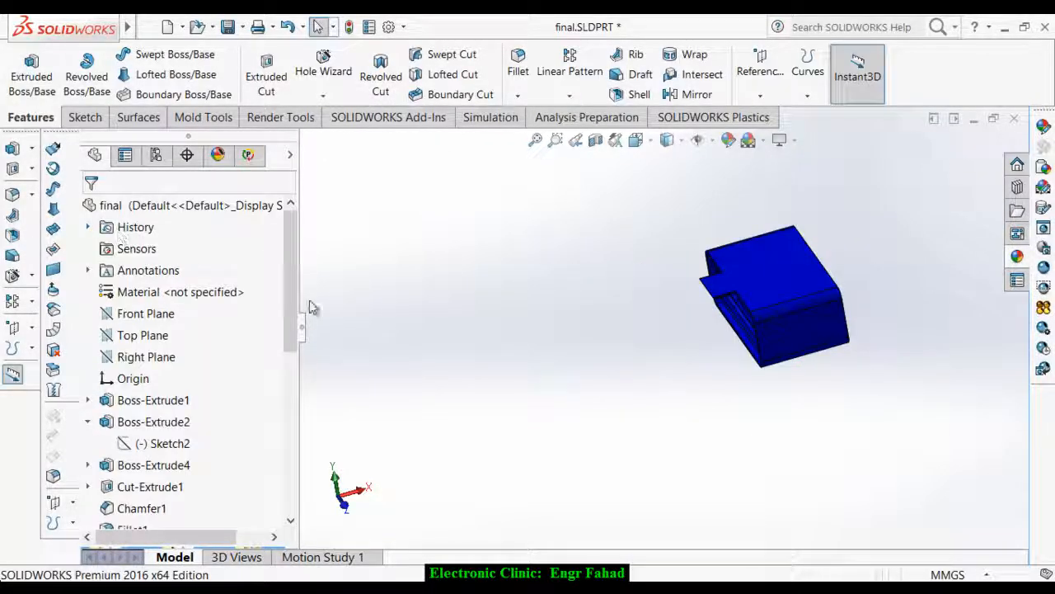
# - Examine the cap's open end, its connector cavity and its projecting tab from several directions
pyautogui.moveTo(493, 337); pyautogui.dragTo(579, 247, button='middle')
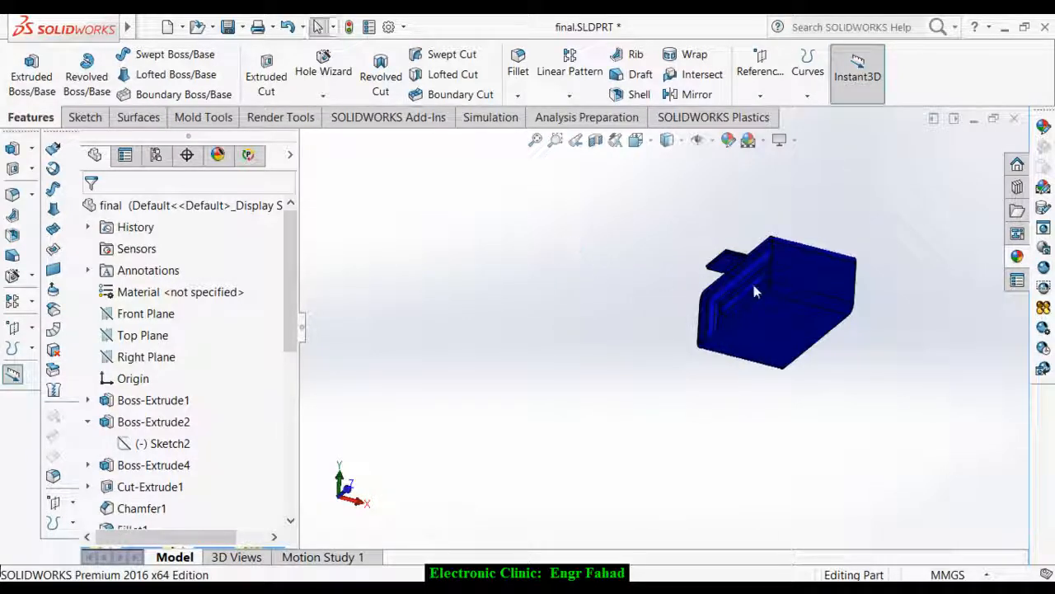
pyautogui.scroll(-5, 734, 276)
pyautogui.scroll(-2, 652, 275)
pyautogui.scroll(8, 634, 351)
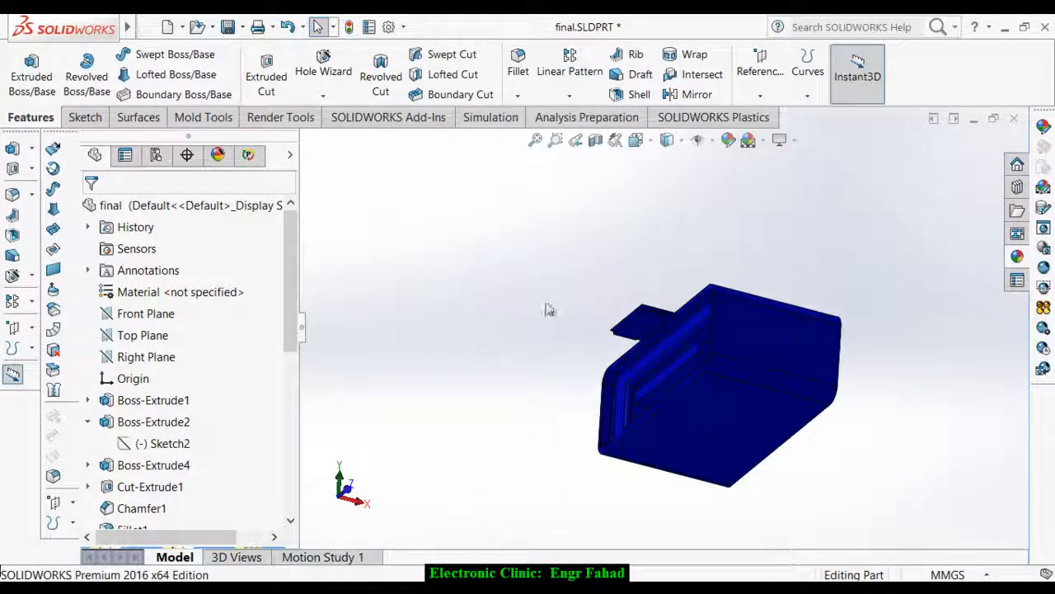
pyautogui.moveTo(594, 357); pyautogui.dragTo(657, 297, button='middle')
pyautogui.scroll(-10, 727, 404)
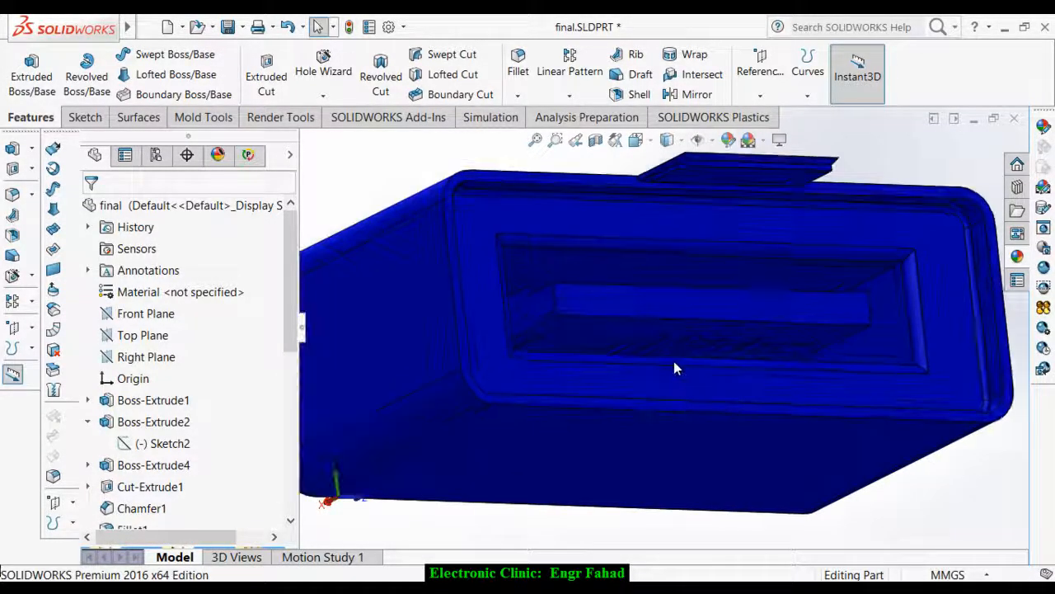
pyautogui.scroll(10, 640, 344)
pyautogui.moveTo(587, 300); pyautogui.dragTo(434, 358, button='middle')
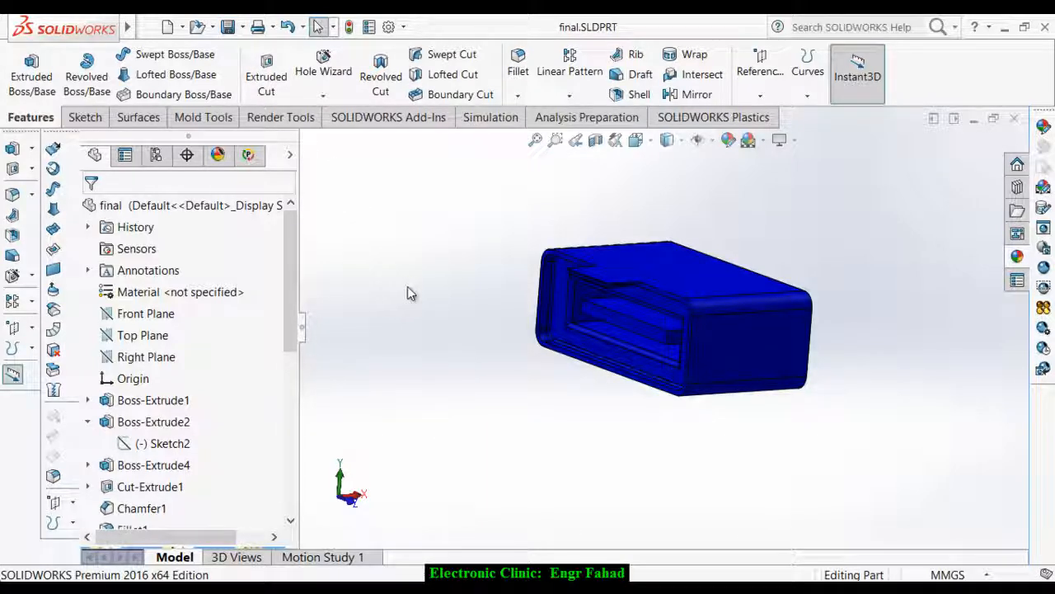
# - Save the part and place it as the first component of a new assembly
pyautogui.click(229, 28)
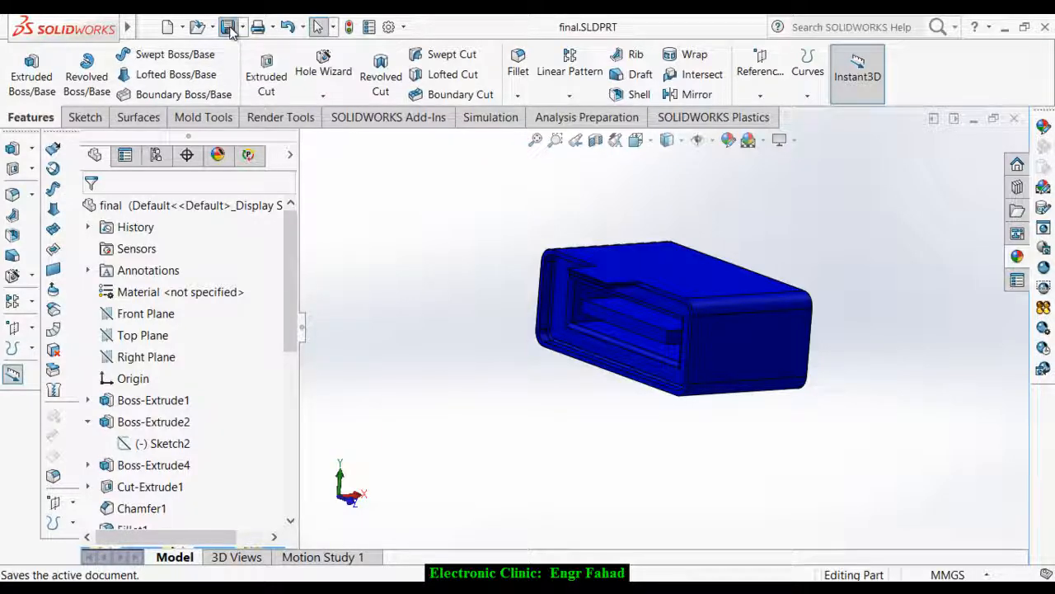
pyautogui.click(168, 28)
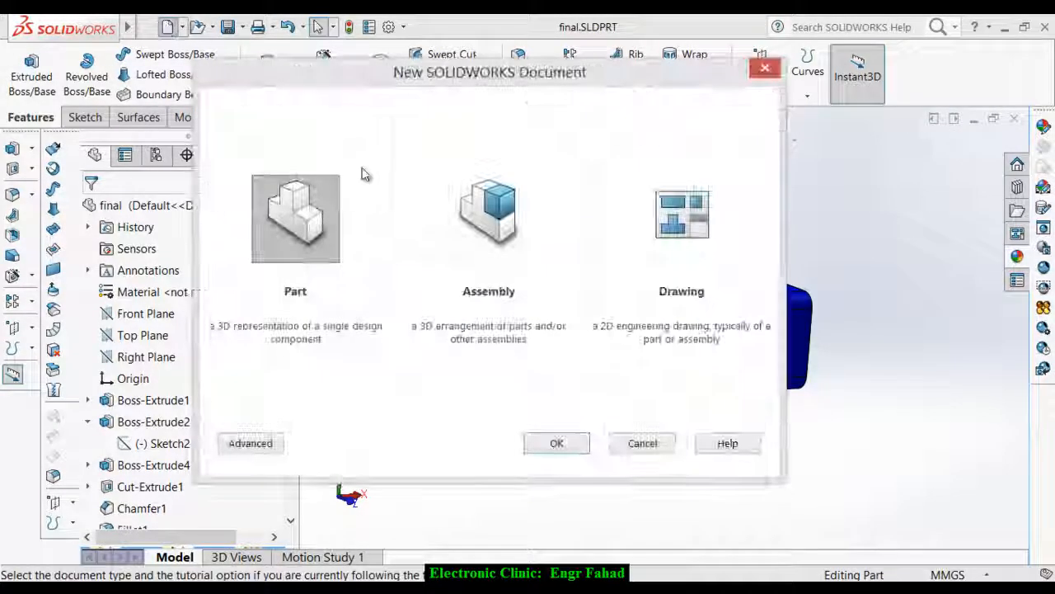
pyautogui.click(488, 218)
pyautogui.click(569, 443)
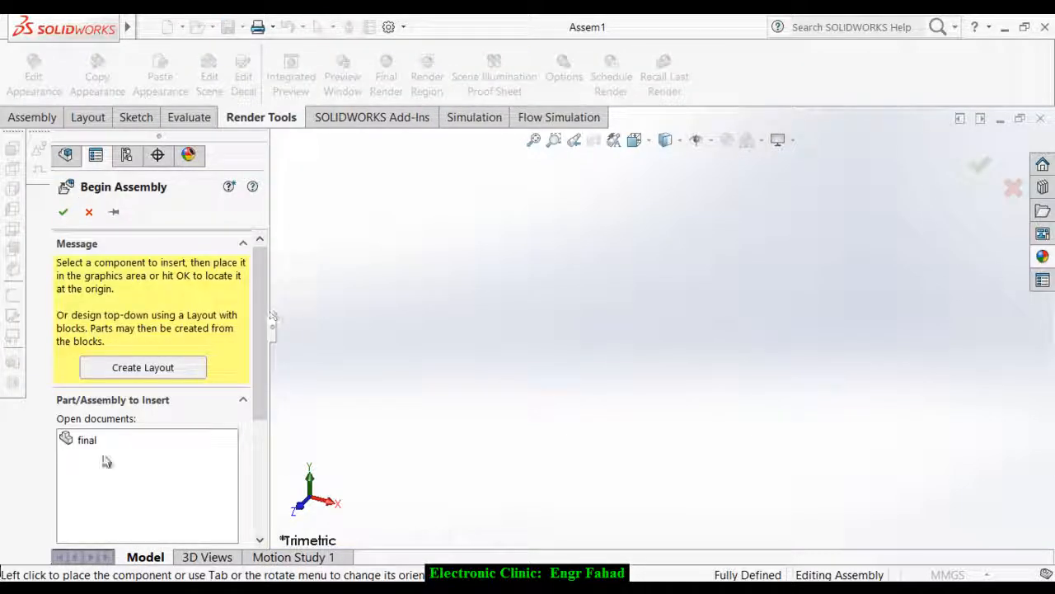
pyautogui.click(90, 441)
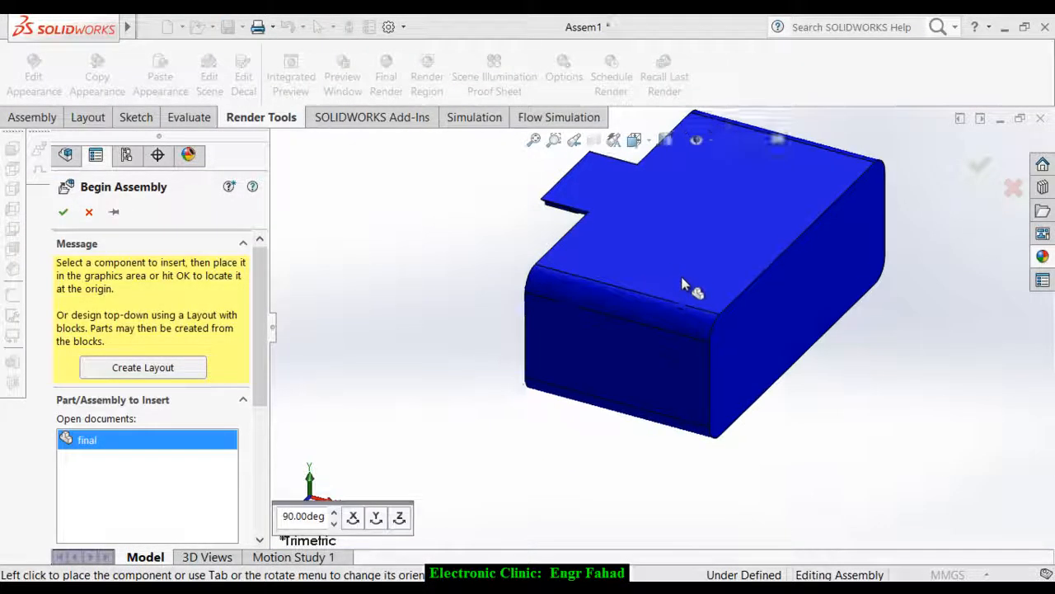
pyautogui.click(739, 352)
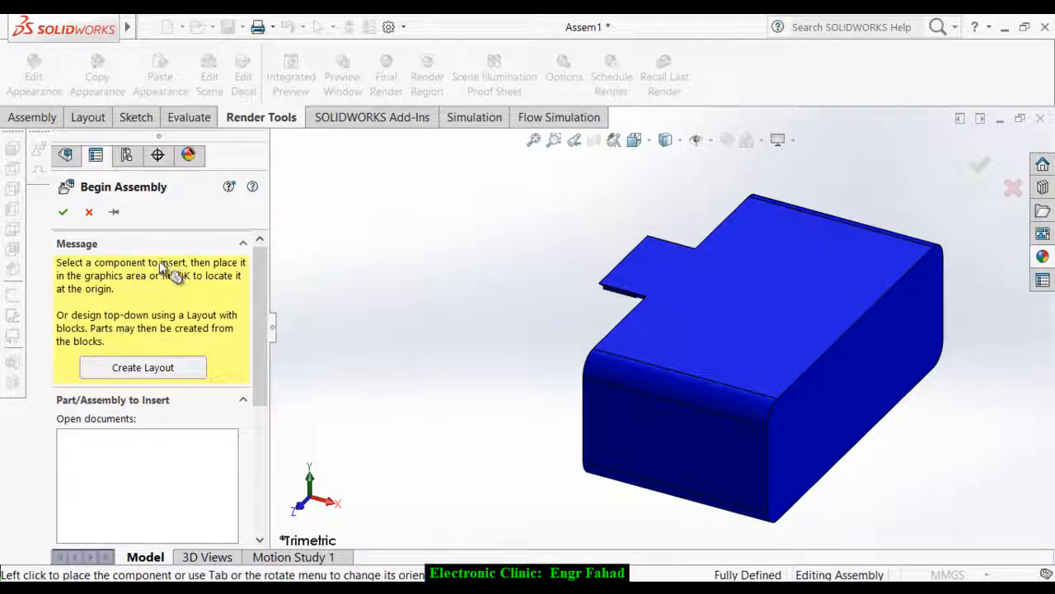
# - Insert body.SLDPRT into the assembly and place it beside the cap with its connector facing the cap
pyautogui.click(31, 117)
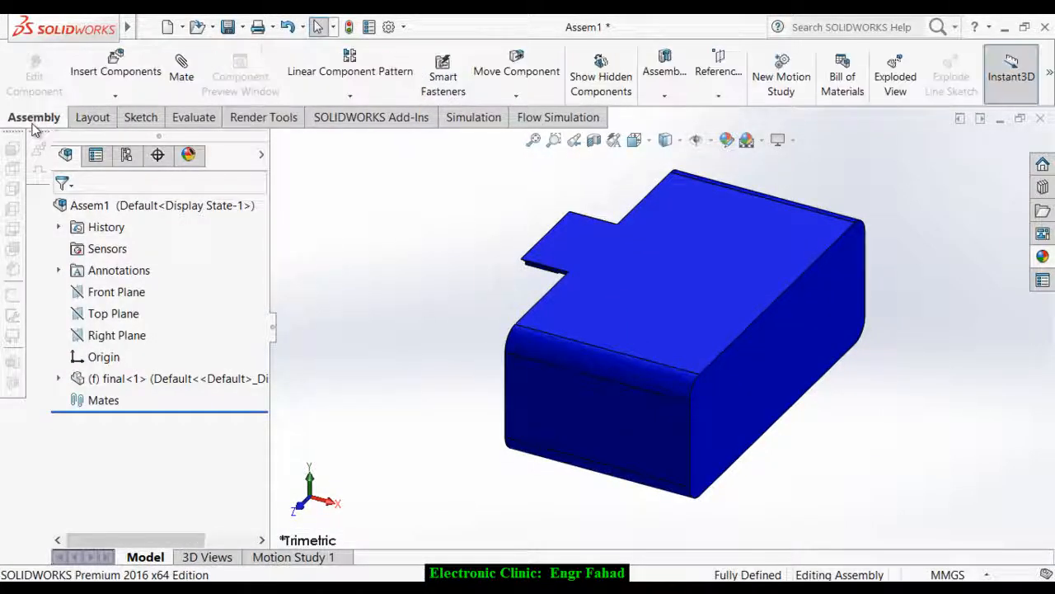
pyautogui.click(116, 66)
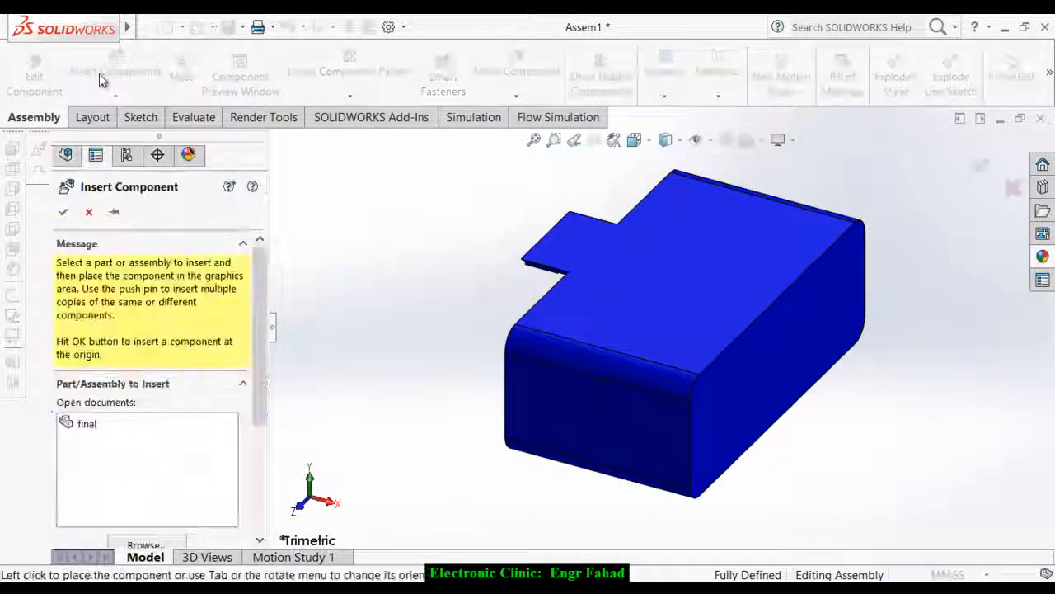
pyautogui.click(142, 544)
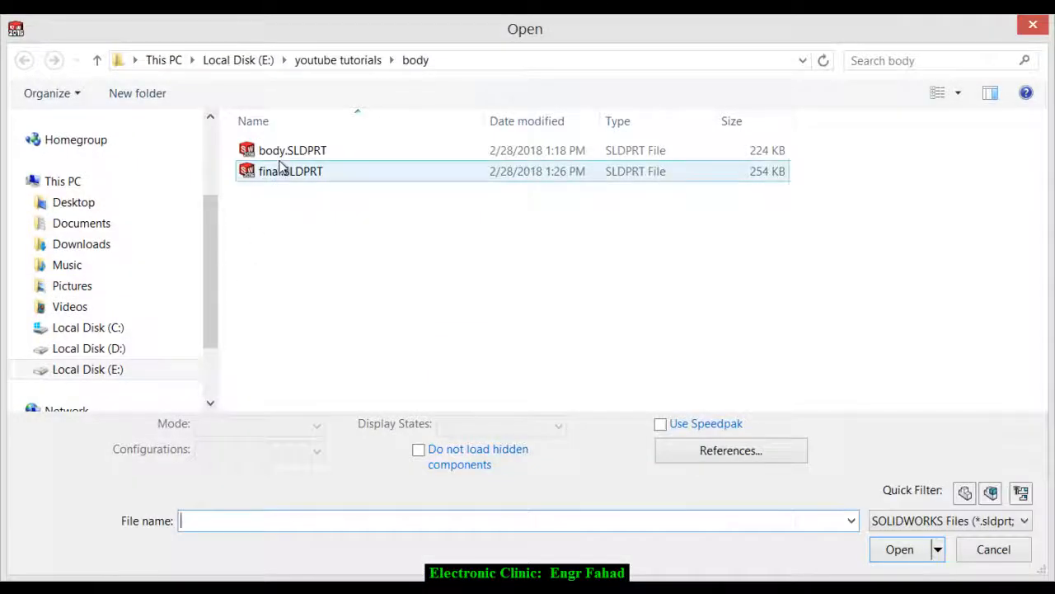
pyautogui.click(287, 151)
pyautogui.click(899, 550)
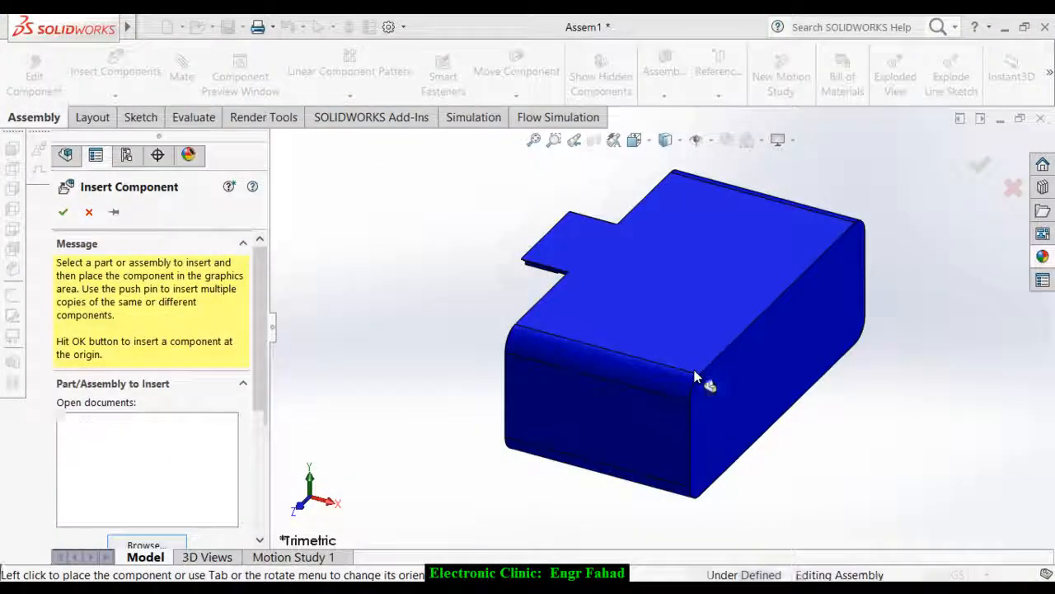
pyautogui.scroll(7, 677, 368)
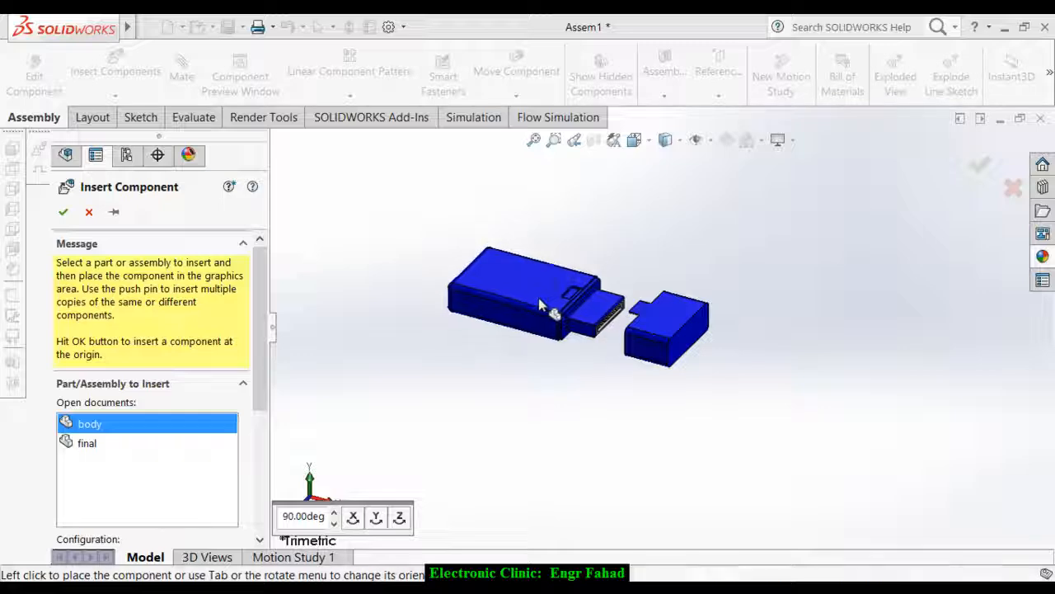
pyautogui.click(539, 298)
# - Add a coincident mate between the connector's top face and the upper inner face of the cap's connector cavity
pyautogui.scroll(-3, 565, 335)
pyautogui.scroll(2, 624, 404)
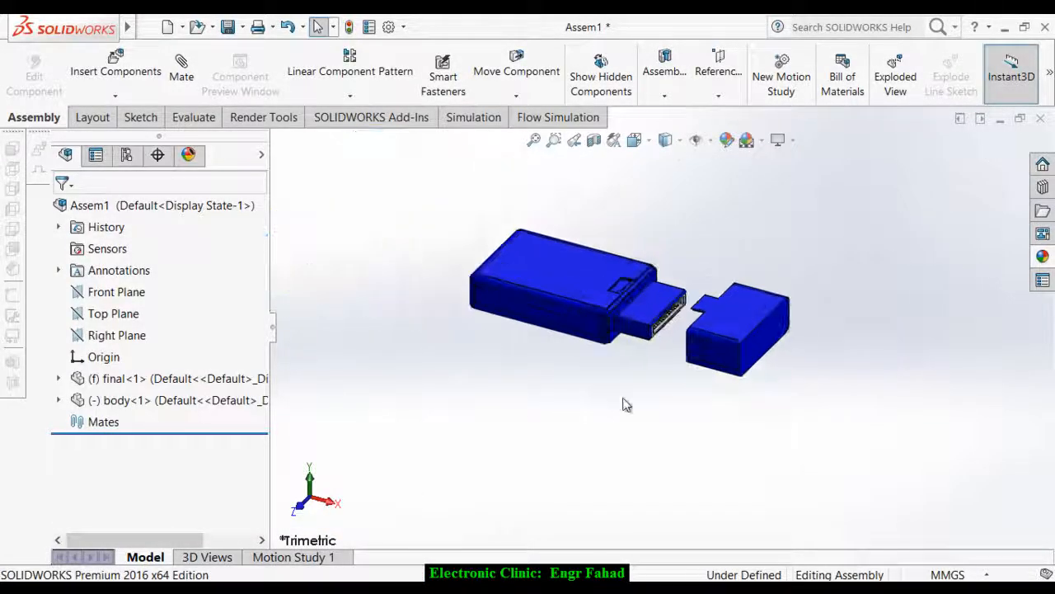
pyautogui.moveTo(624, 404); pyautogui.dragTo(653, 328, button='middle')
pyautogui.scroll(-5, 651, 330)
pyautogui.click(558, 344)
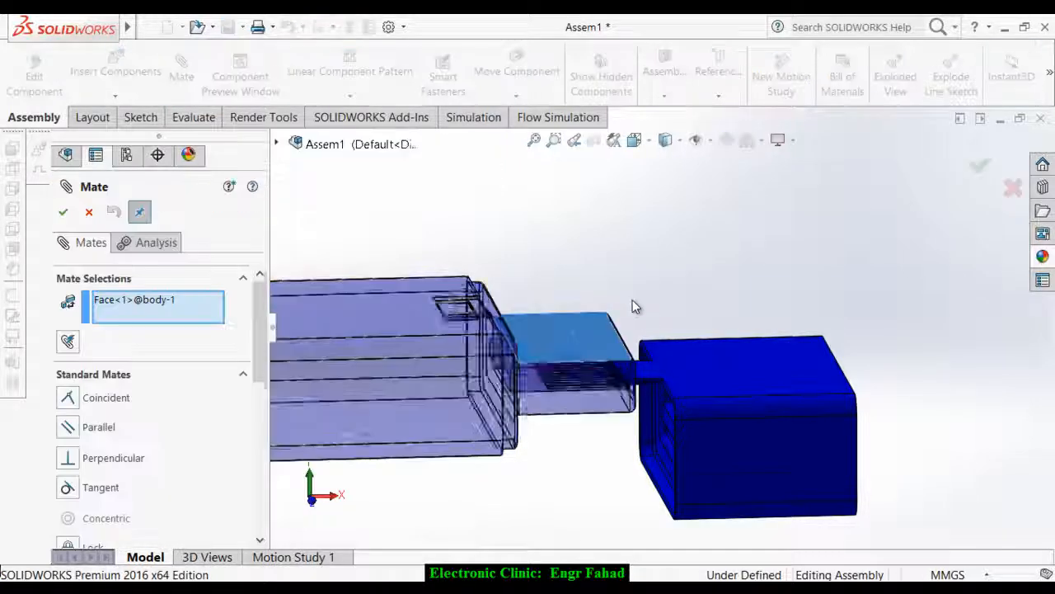
pyautogui.scroll(5, 632, 302)
pyautogui.moveTo(631, 384); pyautogui.dragTo(651, 288, button='middle')
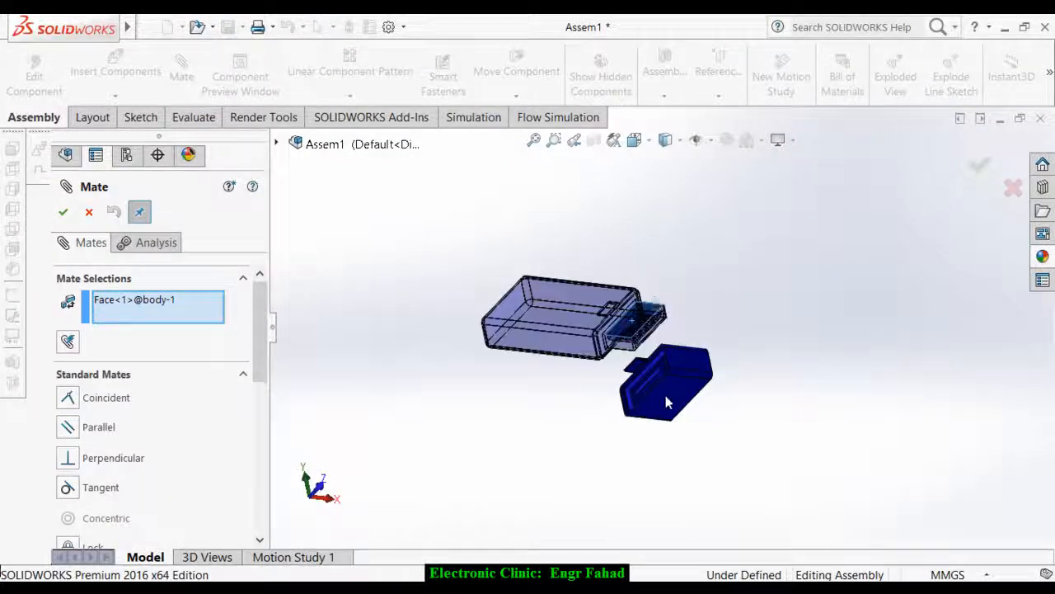
pyautogui.scroll(-10, 638, 346)
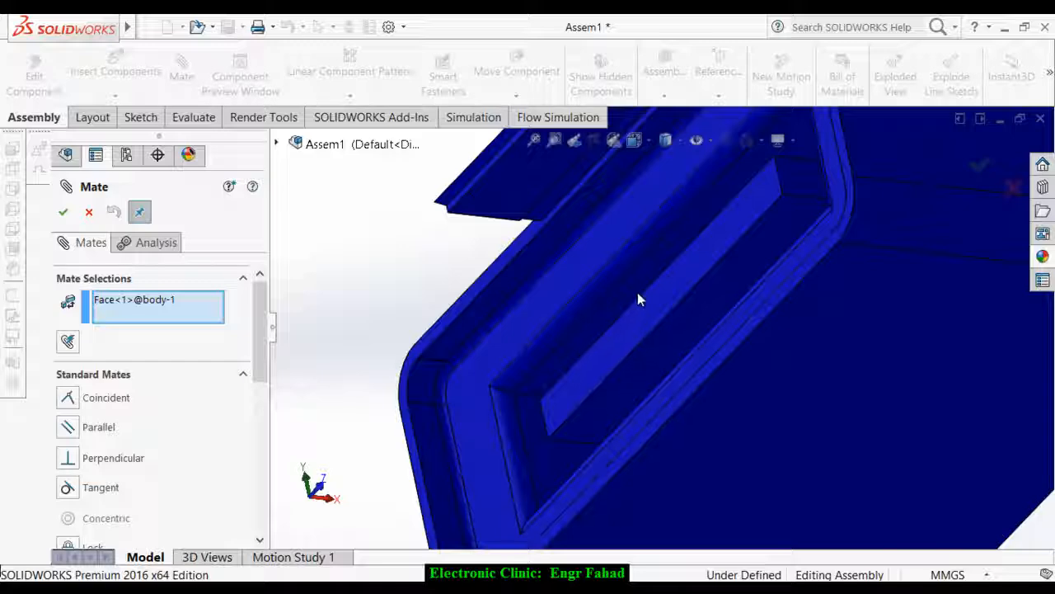
pyautogui.click(638, 288)
pyautogui.scroll(3, 635, 350)
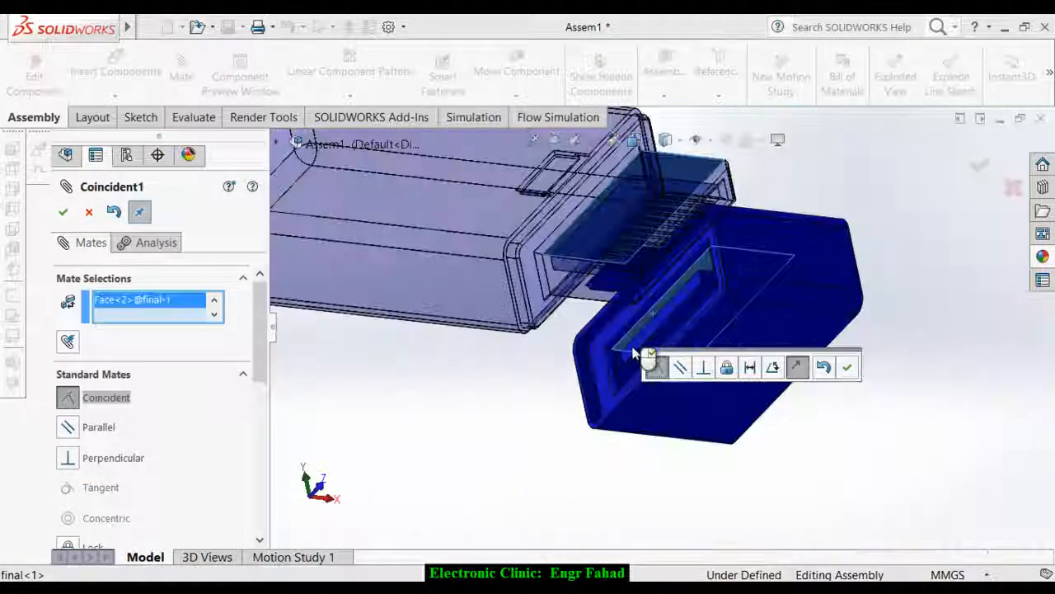
pyautogui.scroll(3, 635, 354)
pyautogui.click(64, 213)
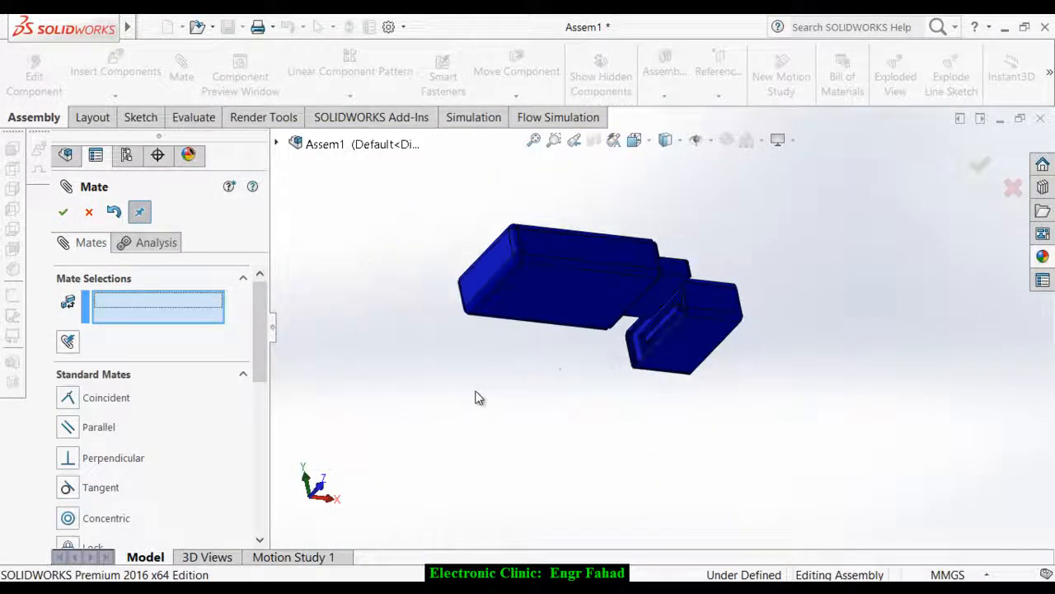
# - Add a coincident mate between the inner side face of the cap's connector cavity and the connector's matching narrow side face
pyautogui.moveTo(589, 372); pyautogui.dragTo(716, 329, button='middle')
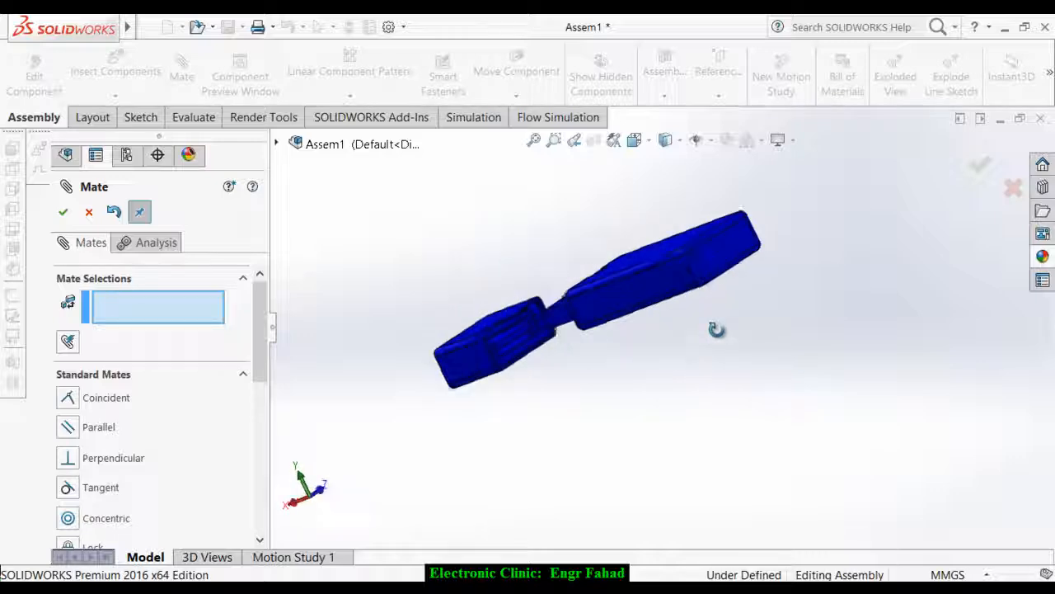
pyautogui.scroll(-5, 579, 321)
pyautogui.click(596, 334)
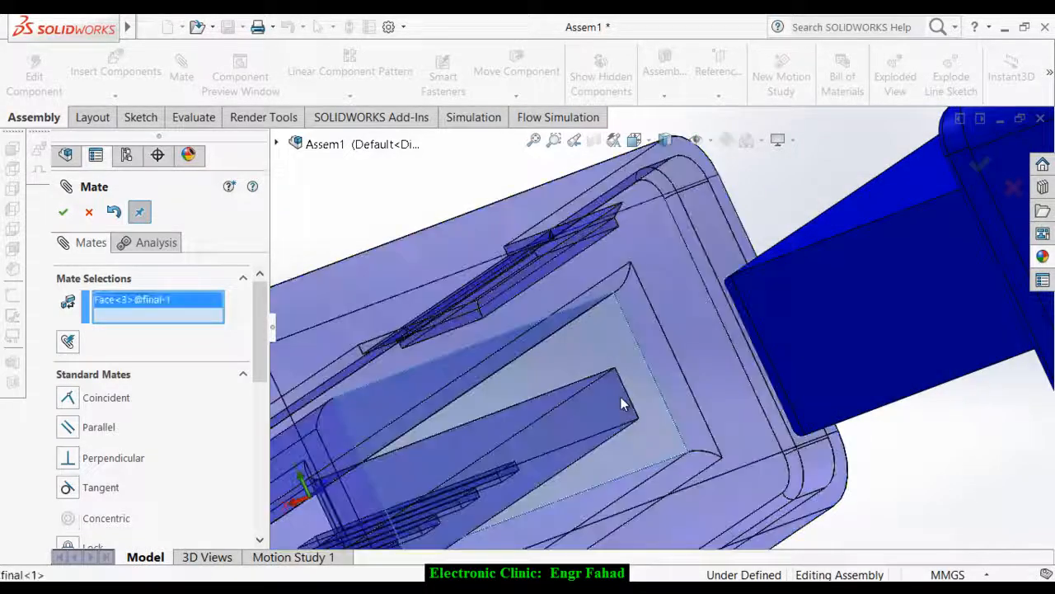
pyautogui.scroll(6, 624, 405)
pyautogui.moveTo(625, 299); pyautogui.dragTo(801, 454, button='middle')
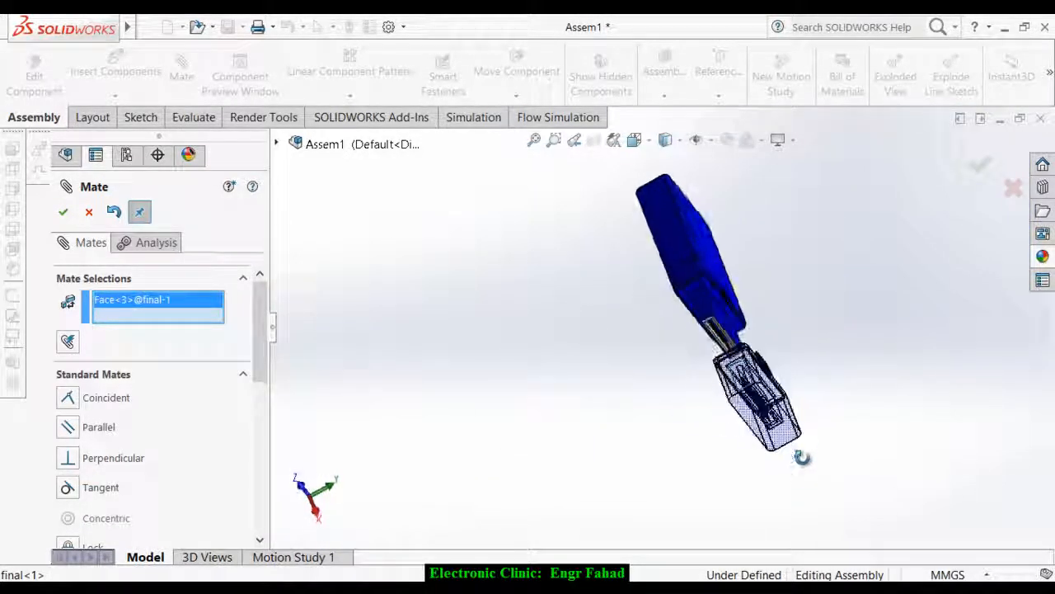
pyautogui.scroll(-6, 649, 281)
pyautogui.click(650, 281)
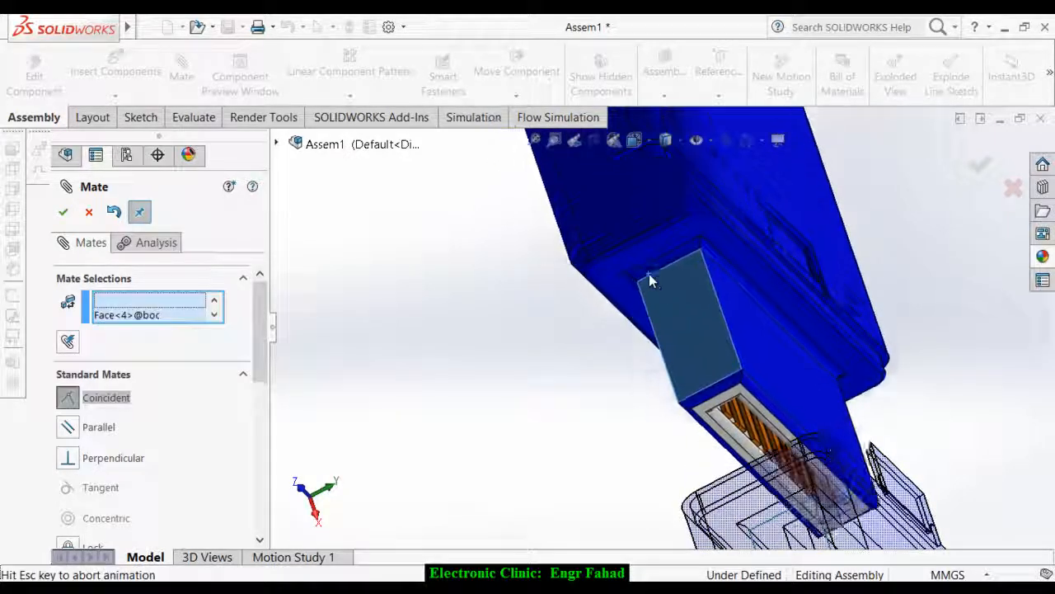
pyautogui.click(66, 214)
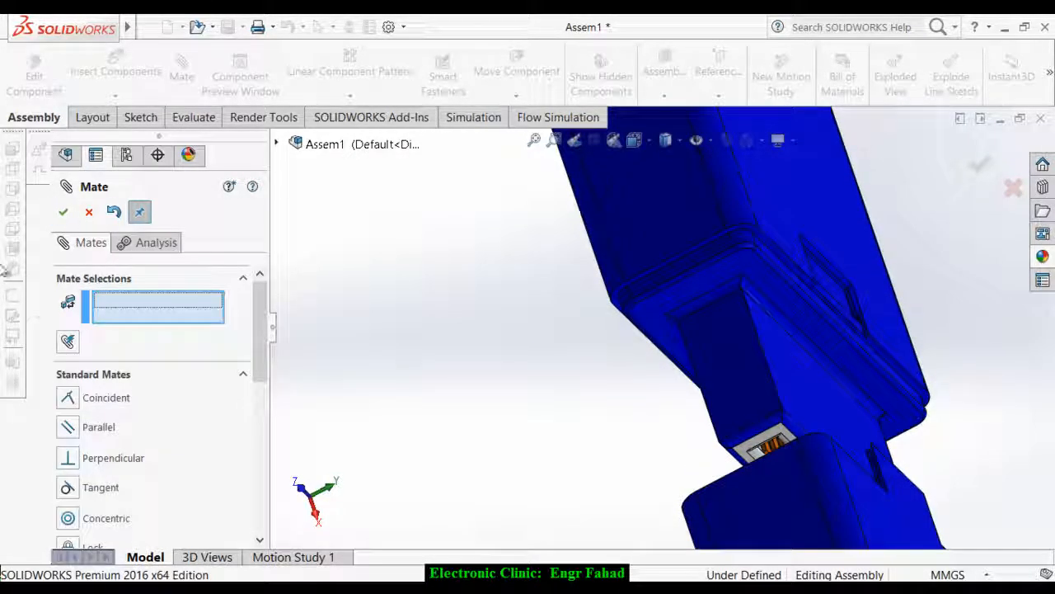
pyautogui.click(59, 214)
# - Slide the drive body along its mated direction into the cap until the two parts close together
pyautogui.scroll(5, 532, 363)
pyautogui.moveTo(525, 388); pyautogui.dragTo(653, 370, button='middle')
pyautogui.scroll(-4, 831, 265)
pyautogui.moveTo(831, 265); pyautogui.dragTo(773, 267)
pyautogui.moveTo(561, 348); pyautogui.dragTo(700, 325)
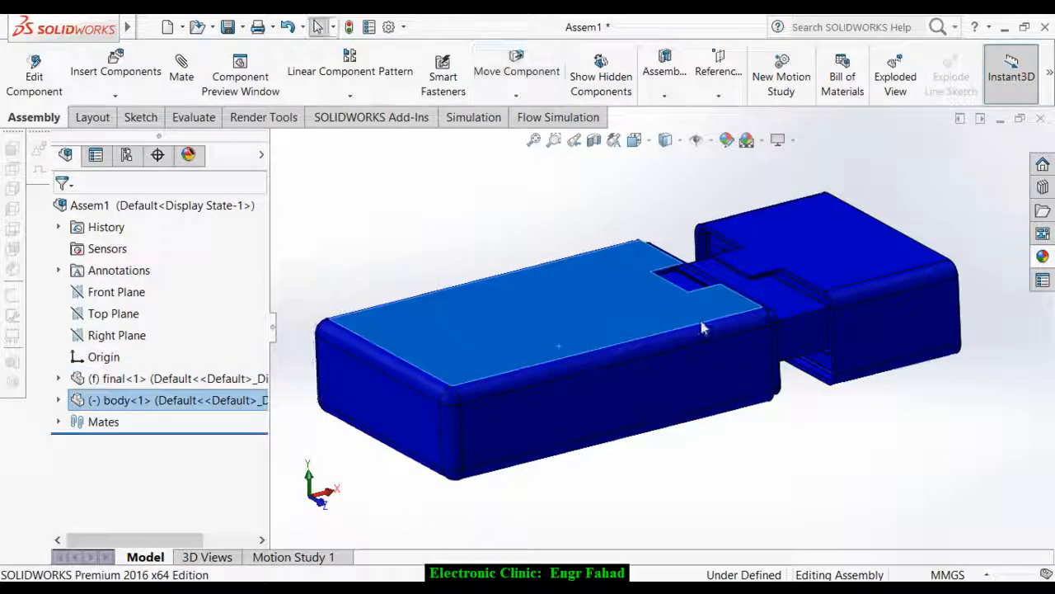
pyautogui.moveTo(583, 332); pyautogui.dragTo(652, 320)
pyautogui.click(723, 479)
pyautogui.scroll(-5, 770, 312)
pyautogui.scroll(4, 760, 313)
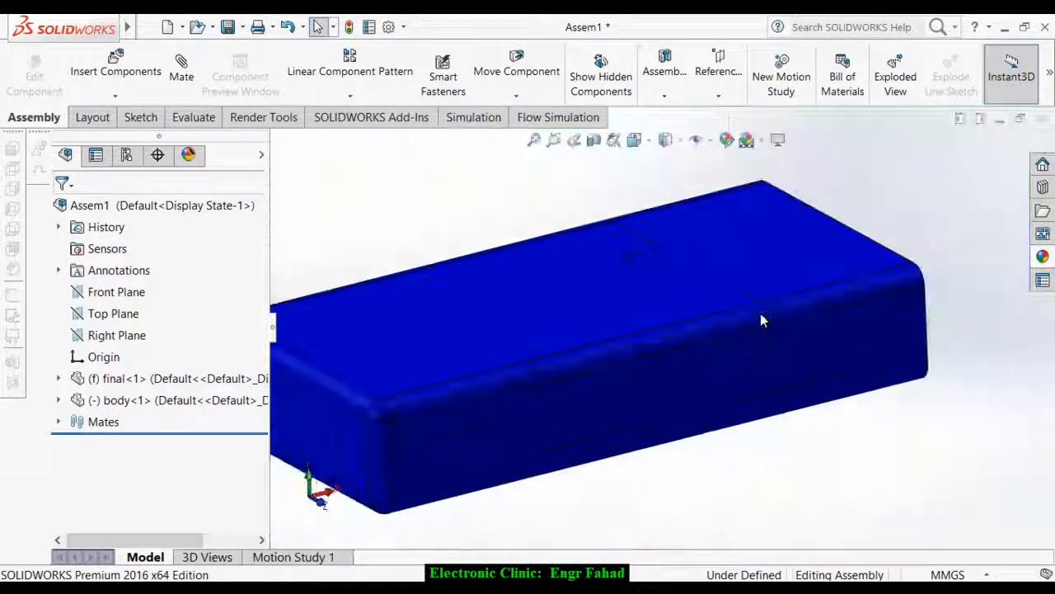
pyautogui.moveTo(578, 310); pyautogui.dragTo(579, 365)
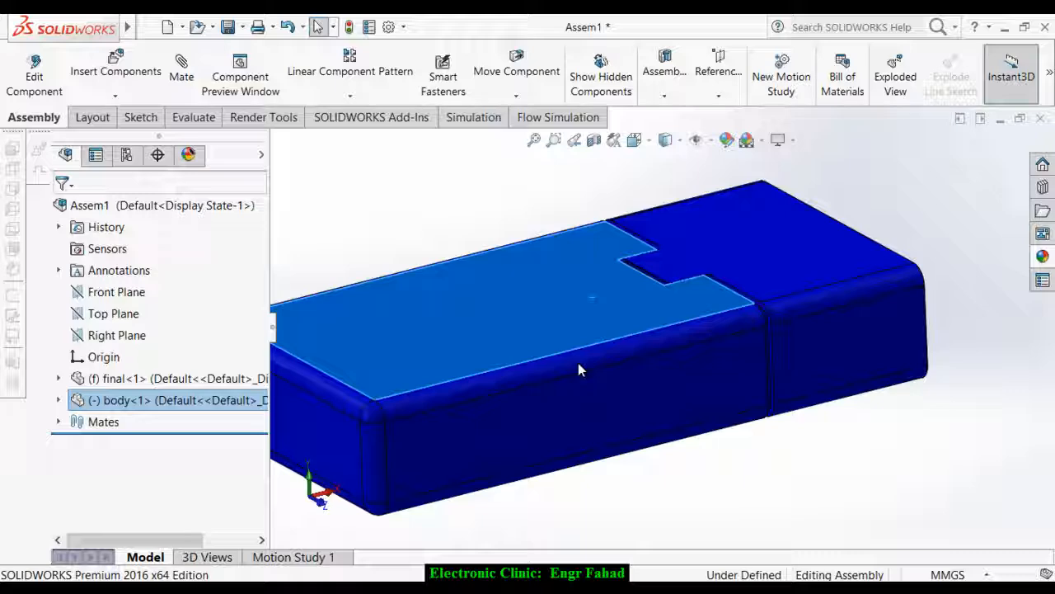
# - Pull the drive body straight back out of the cap until the connector is clear of the cavity
pyautogui.moveTo(702, 478); pyautogui.dragTo(650, 300, button='middle')
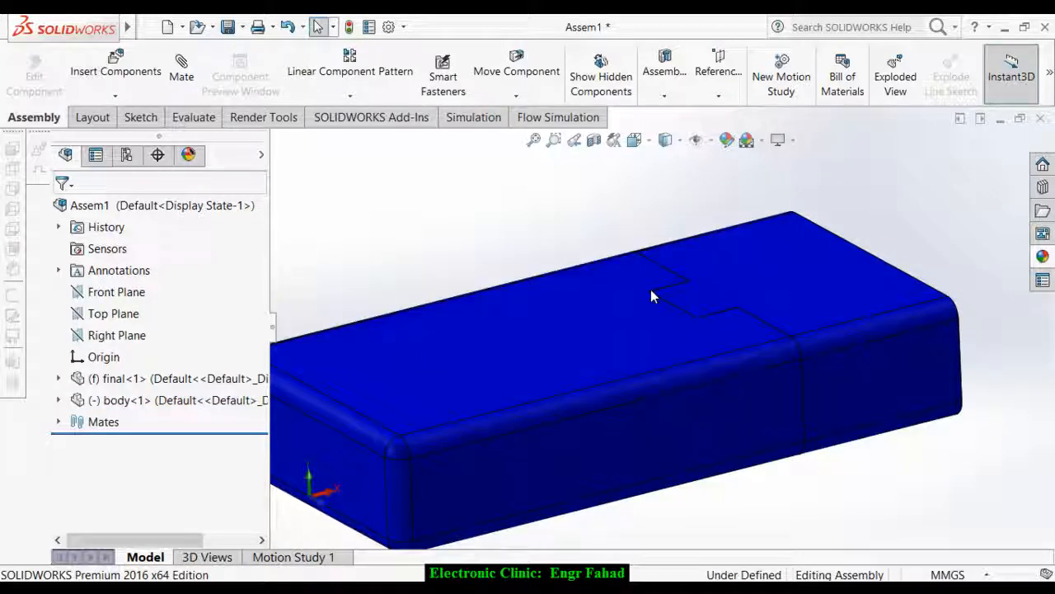
pyautogui.moveTo(631, 300); pyautogui.dragTo(585, 356)
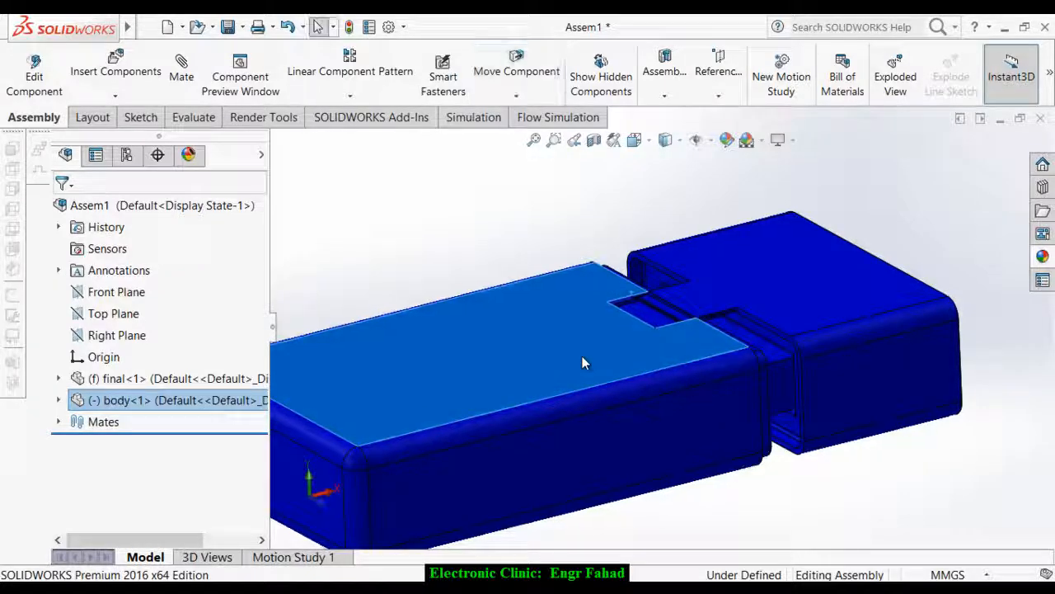
pyautogui.click(480, 225)
pyautogui.scroll(2, 475, 247)
pyautogui.moveTo(477, 249); pyautogui.dragTo(586, 353, button='middle')
pyautogui.moveTo(588, 360); pyautogui.dragTo(662, 448)
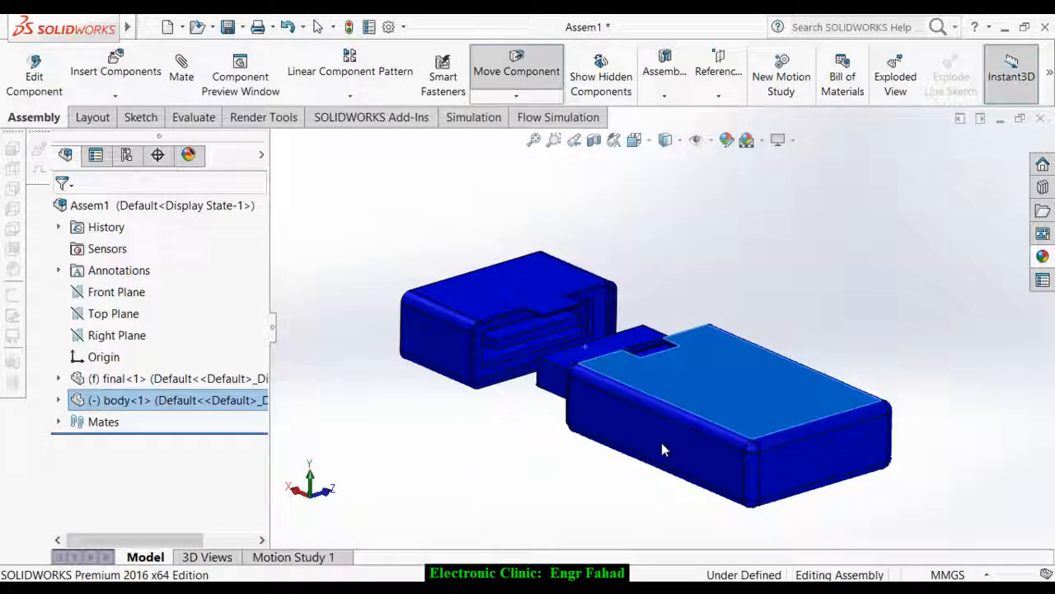
pyautogui.click(709, 297)
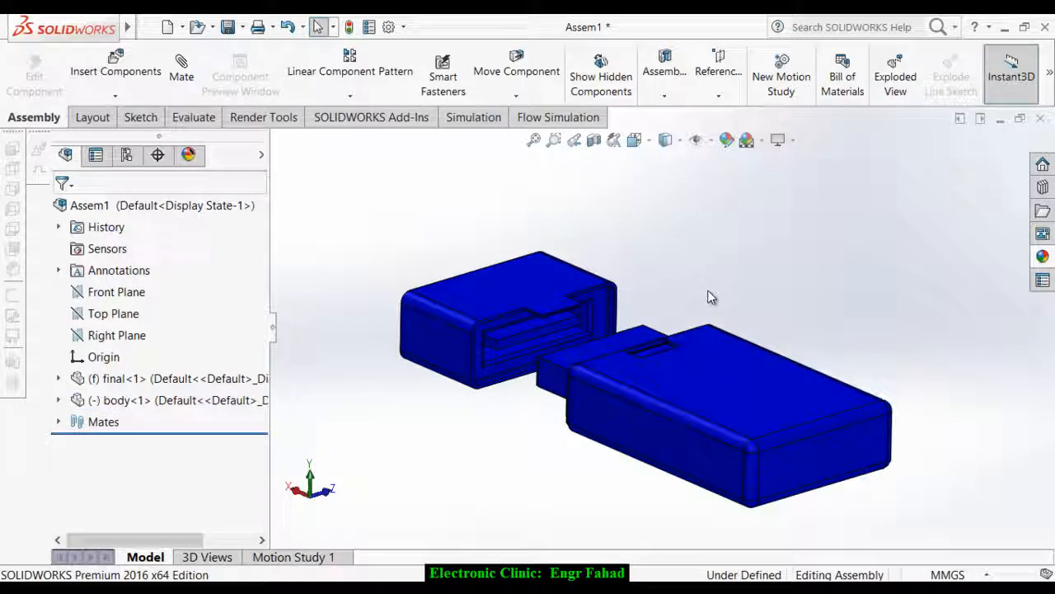